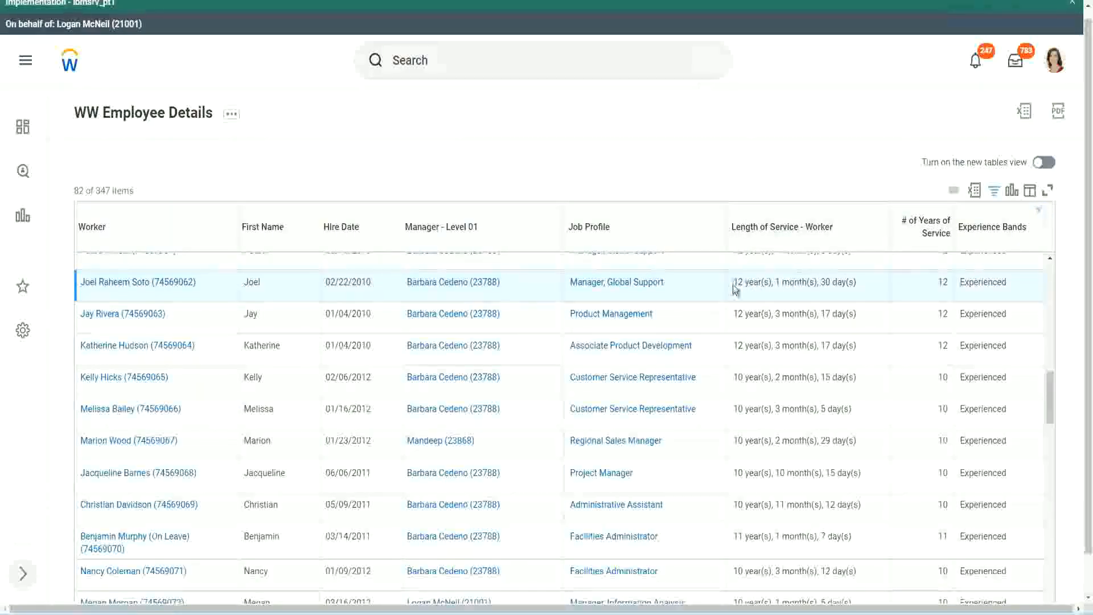
Step: Compare the Length of Service text with # of Years of Service for the highlighted Global Support manager and the Administrative Assistant
left_click_drag(732, 284, 738, 285)
left_click(771, 280)
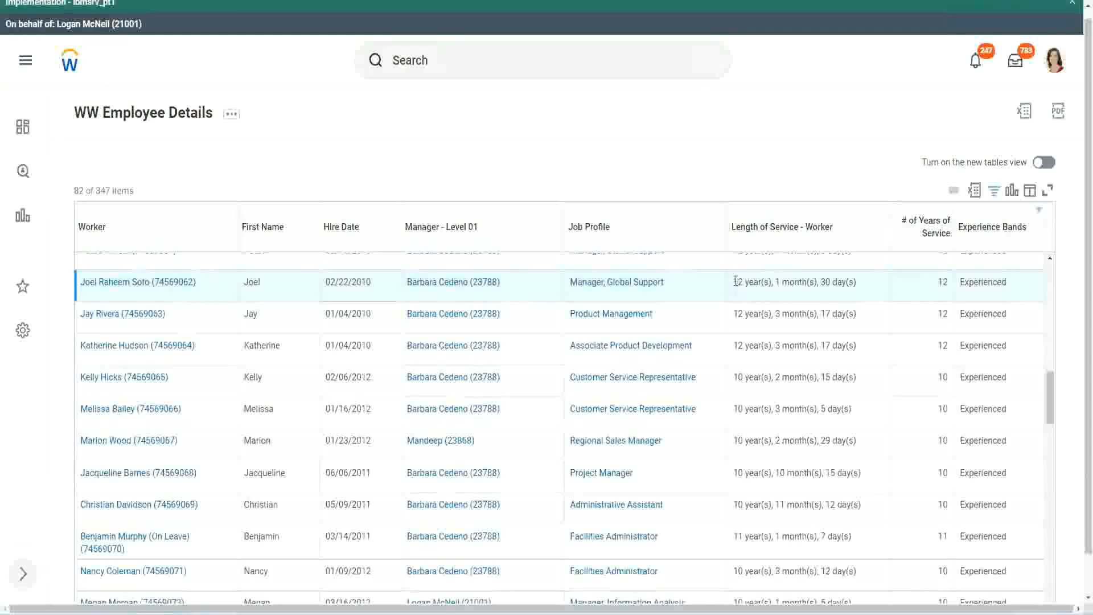
left_click_drag(733, 281, 837, 281)
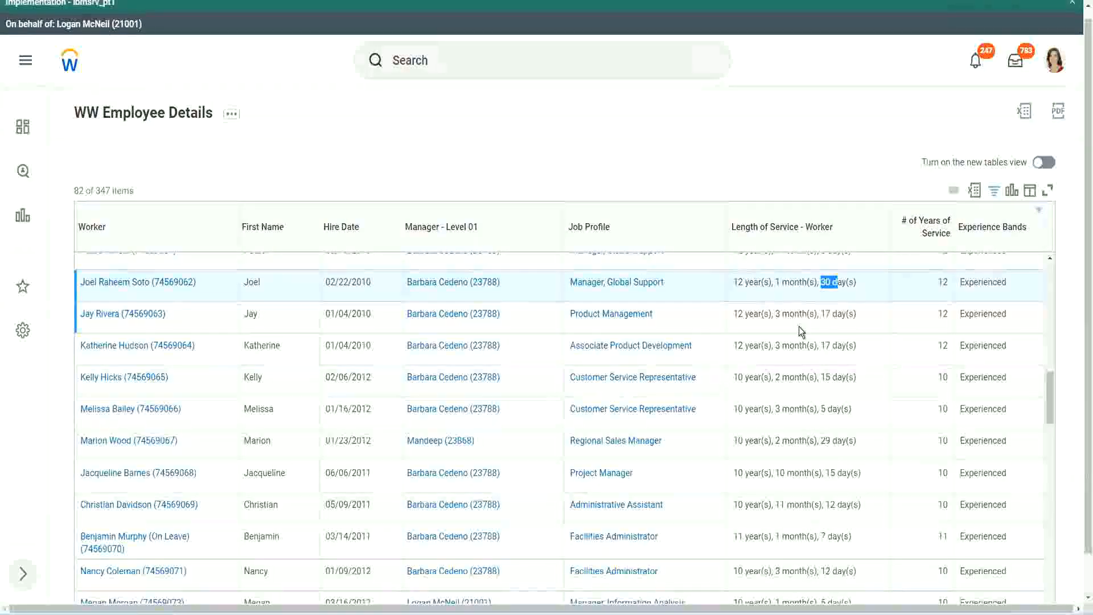
double_click(949, 280)
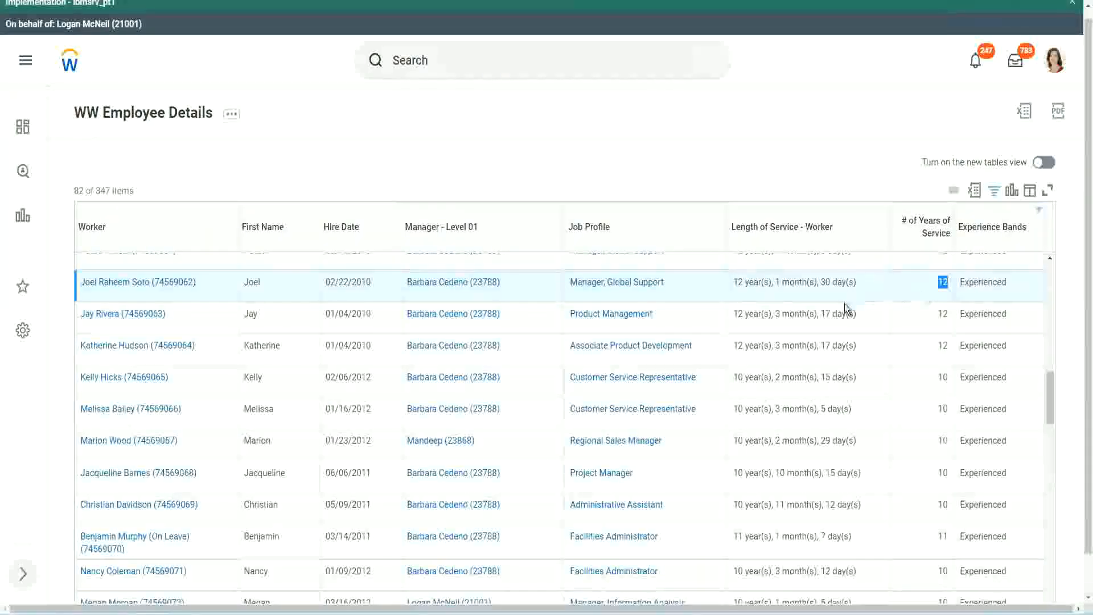
left_click(749, 505)
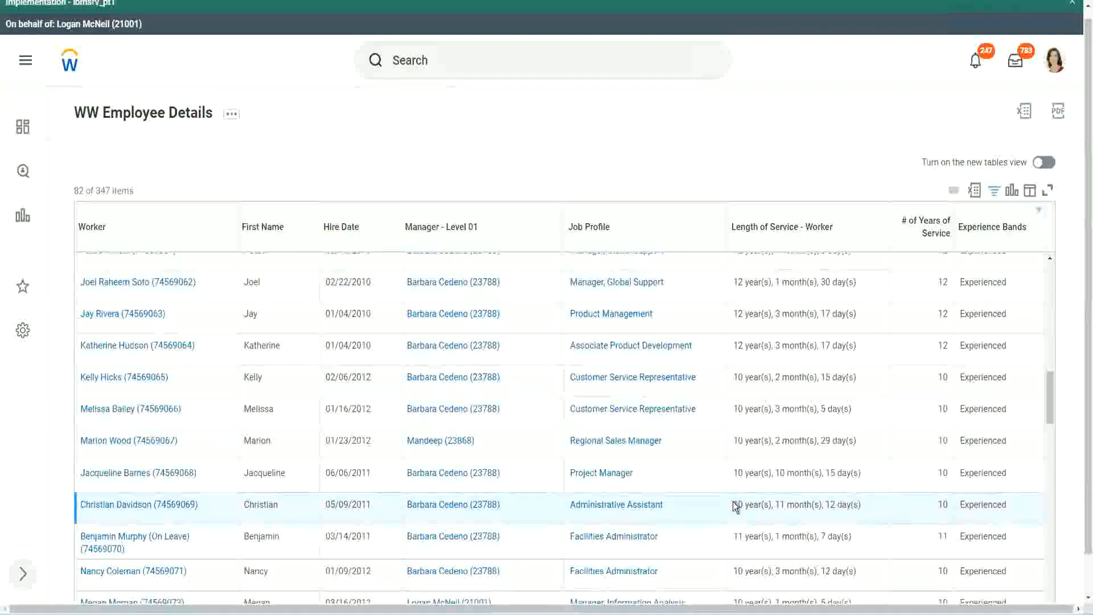
double_click(780, 504)
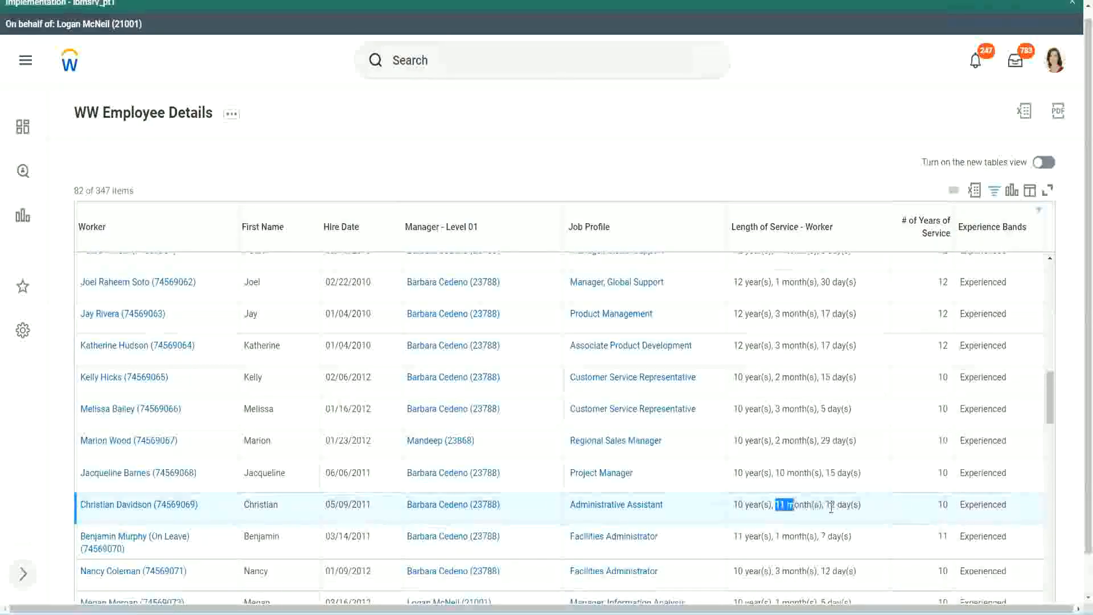
double_click(831, 504)
left_click(848, 505)
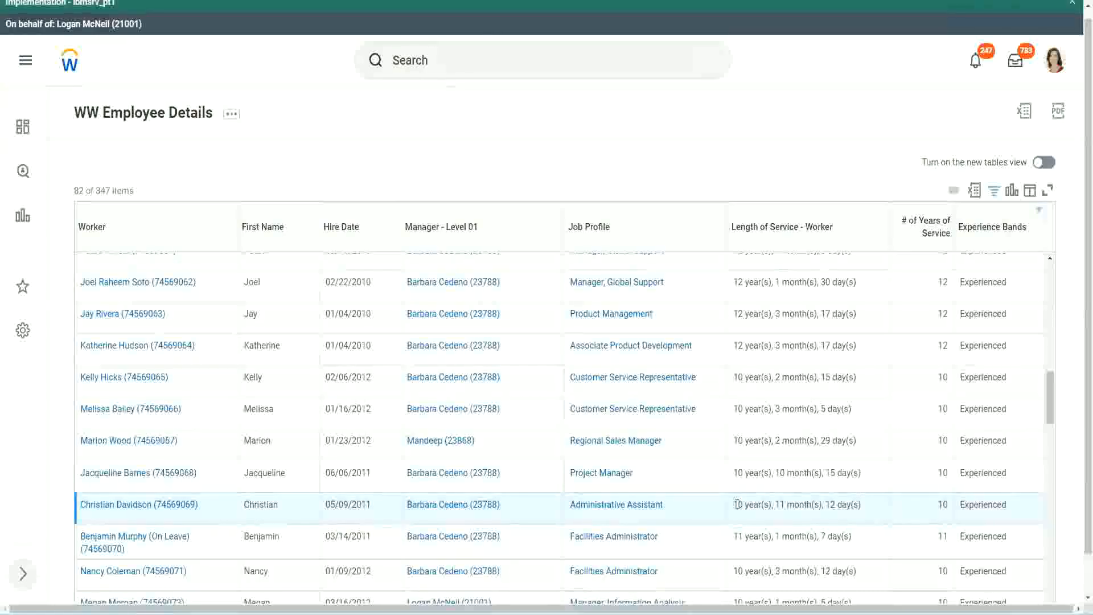
double_click(942, 504)
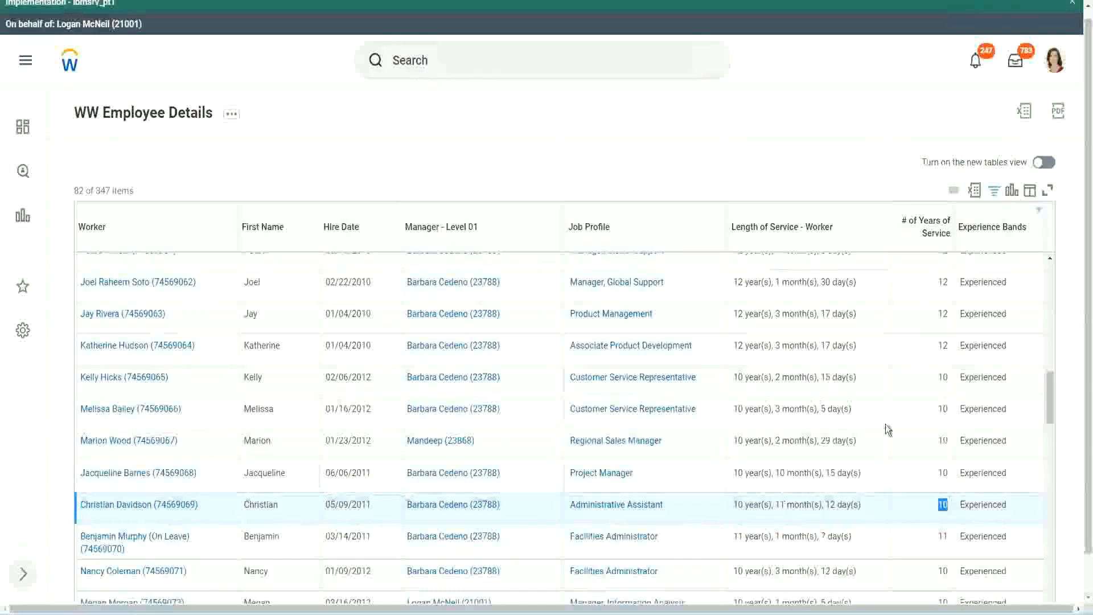
Step: Recheck how years, months and days relate to the whole years of service in the same two rows and the Project Manager row
left_click(939, 350)
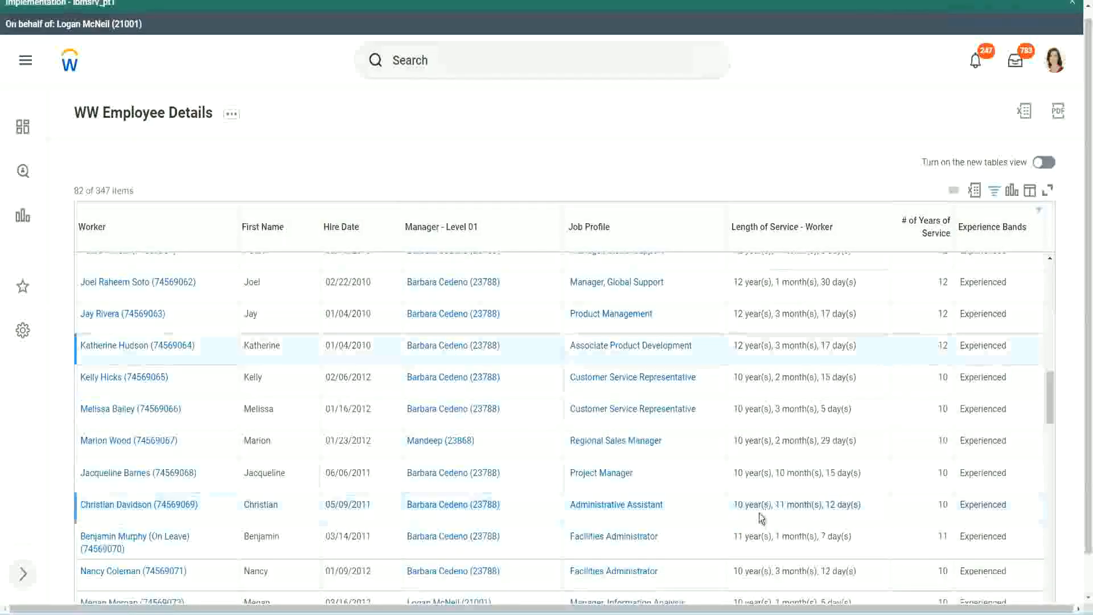
double_click(738, 505)
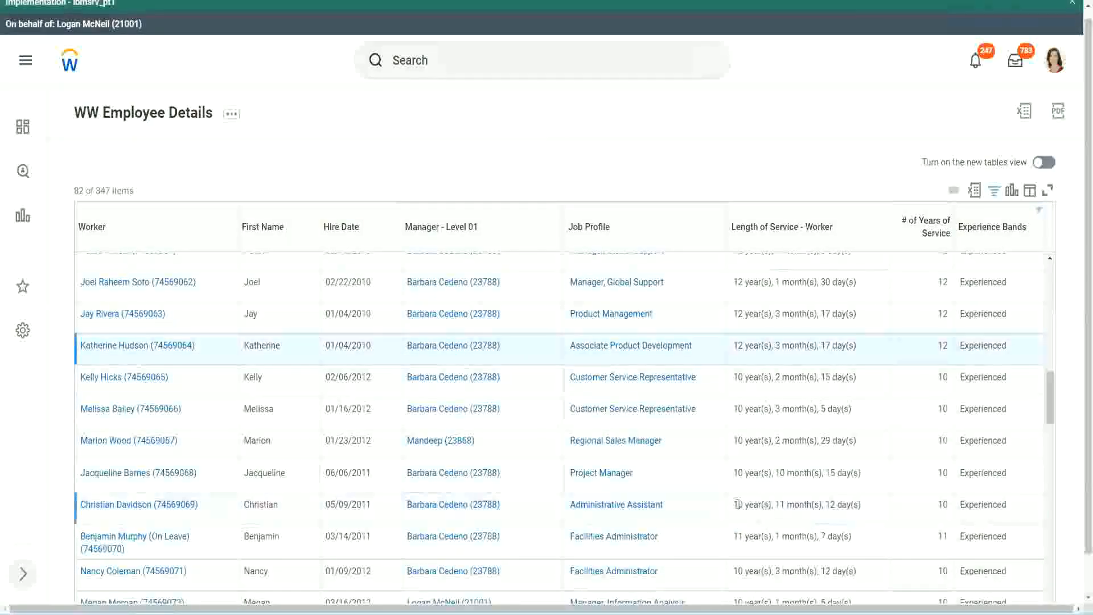
left_click(826, 501)
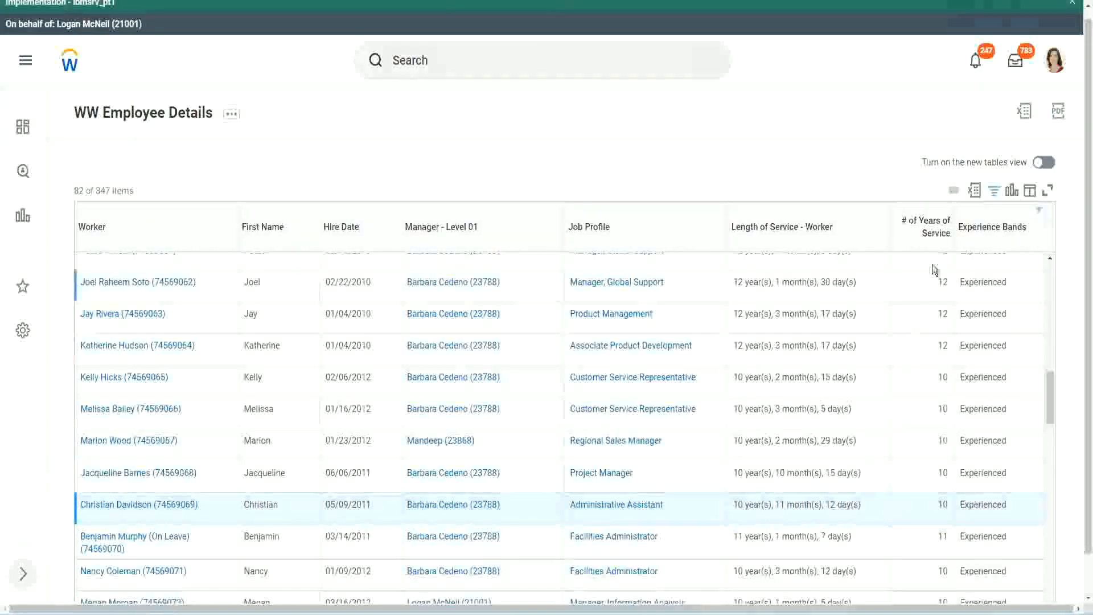
double_click(947, 282)
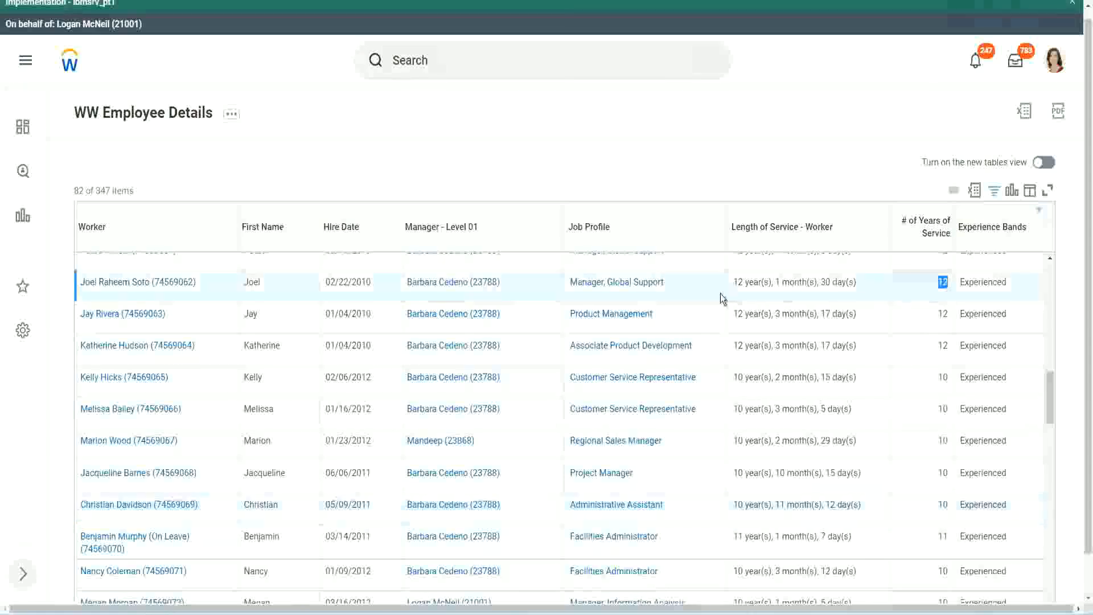
left_click_drag(733, 283, 873, 282)
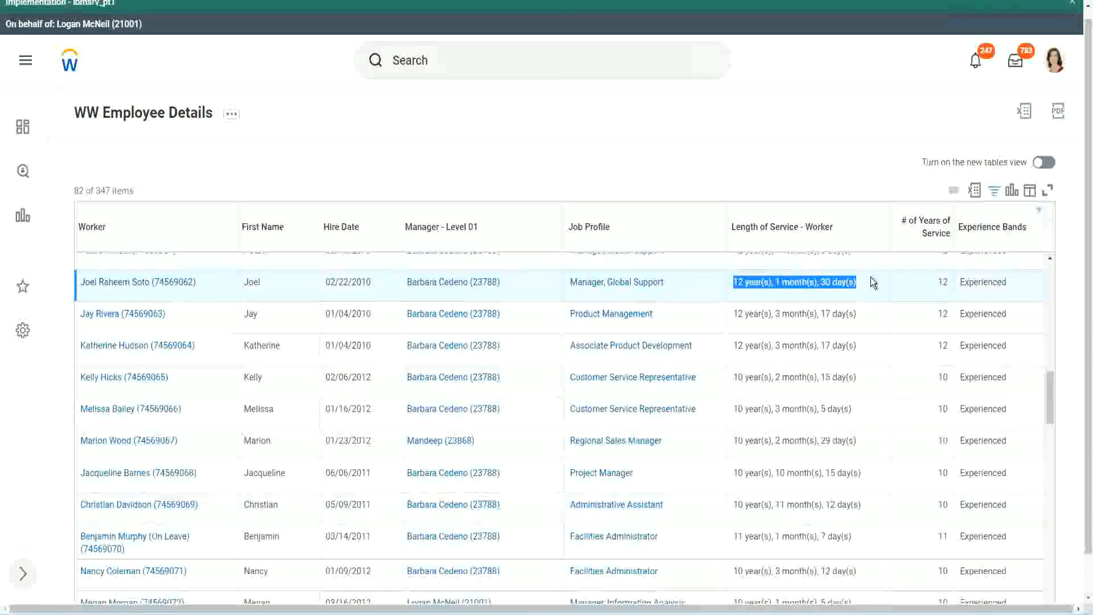
left_click(848, 503)
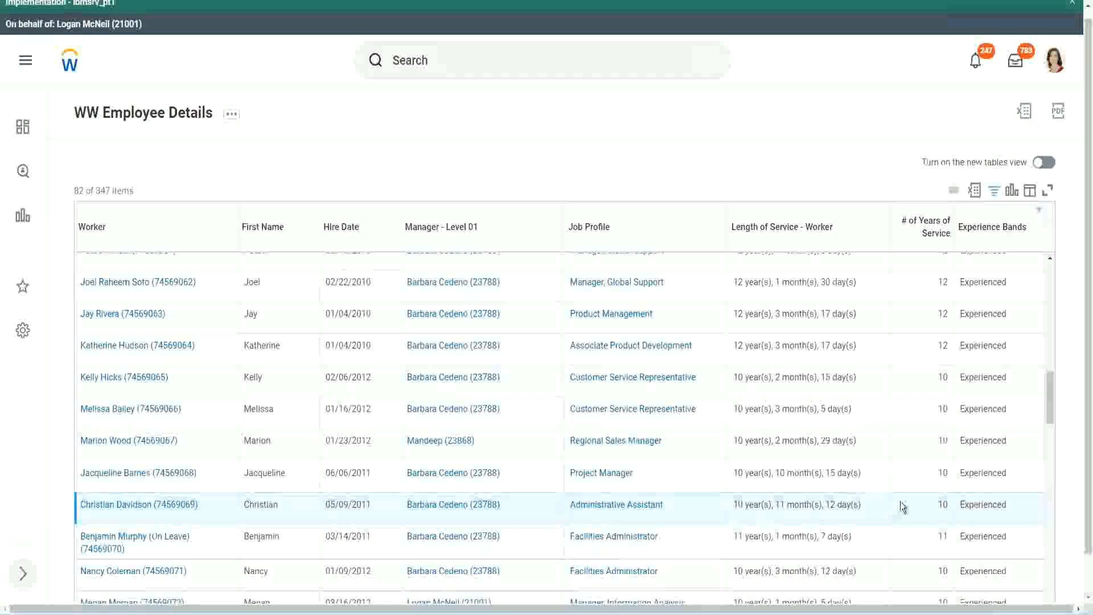
double_click(944, 504)
left_click(903, 508)
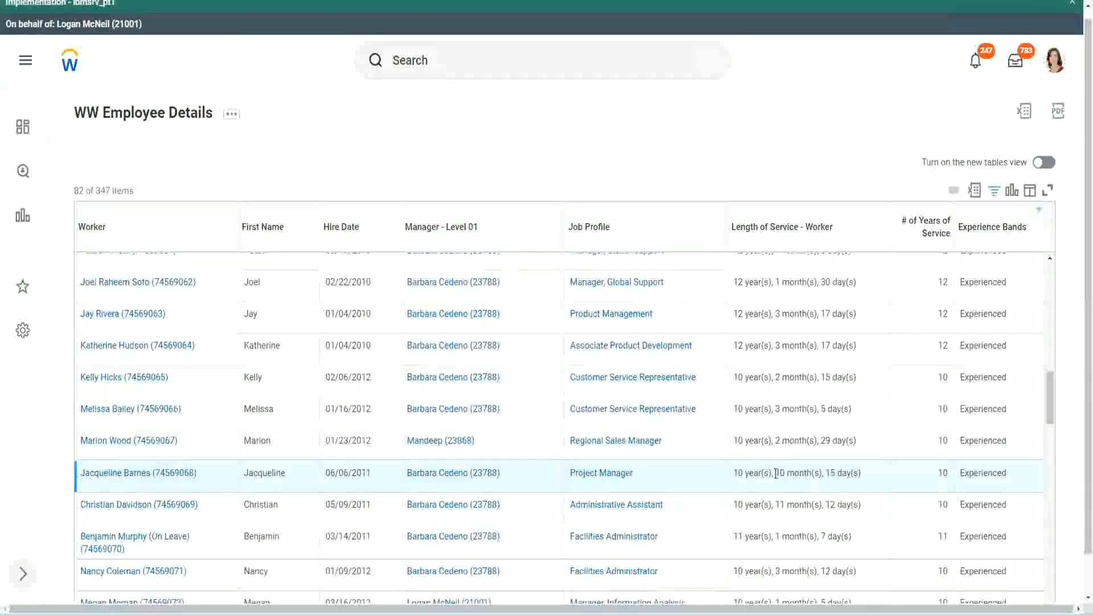
double_click(779, 474)
left_click(817, 474)
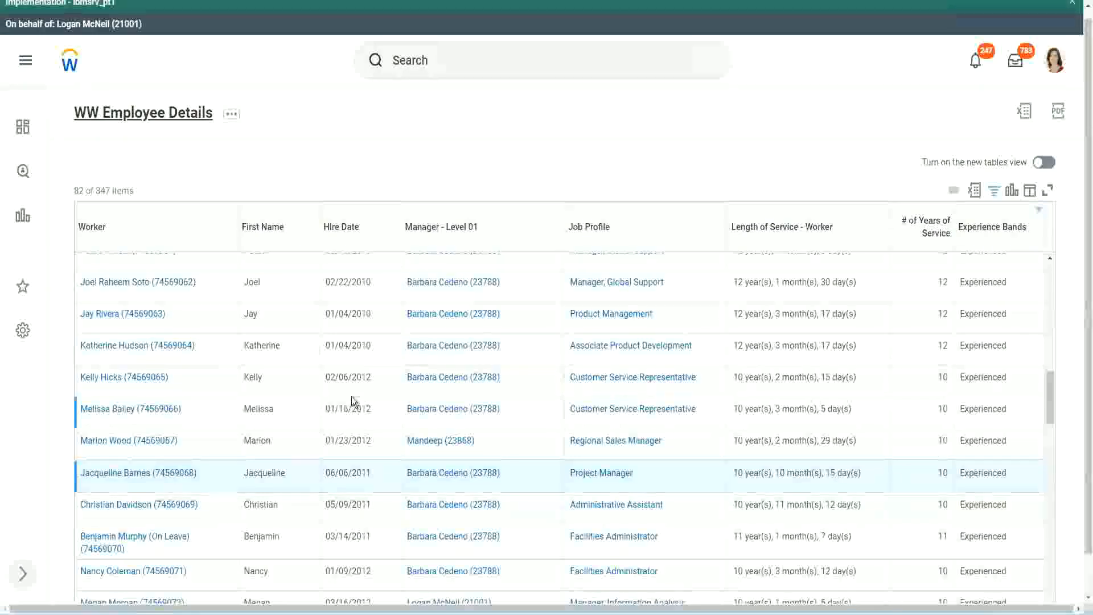
Step: Open the Experience Bands calculated field from the report definition in a new browser tab, dismiss the Implementation banner, and review its conditions
scroll(366, 396, "down", 4)
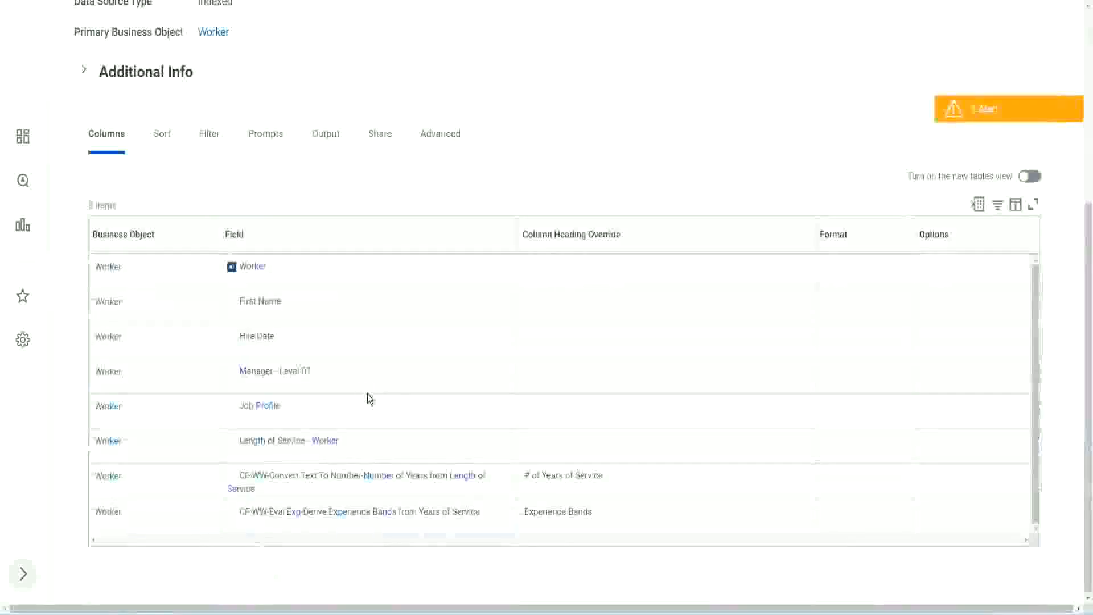
right_click(297, 514)
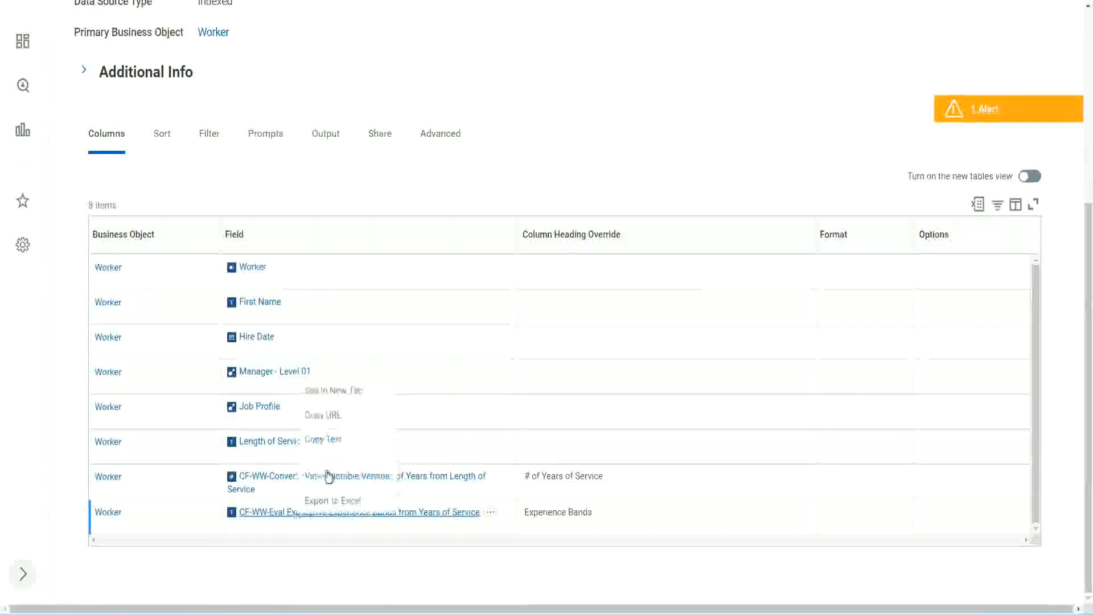
left_click(346, 390)
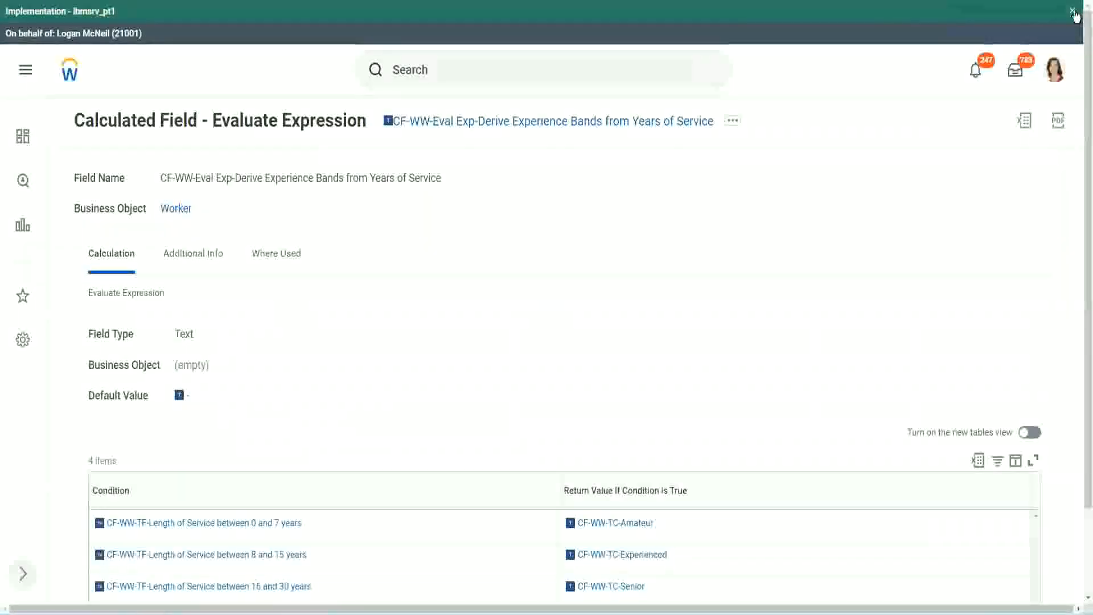
left_click(1073, 11)
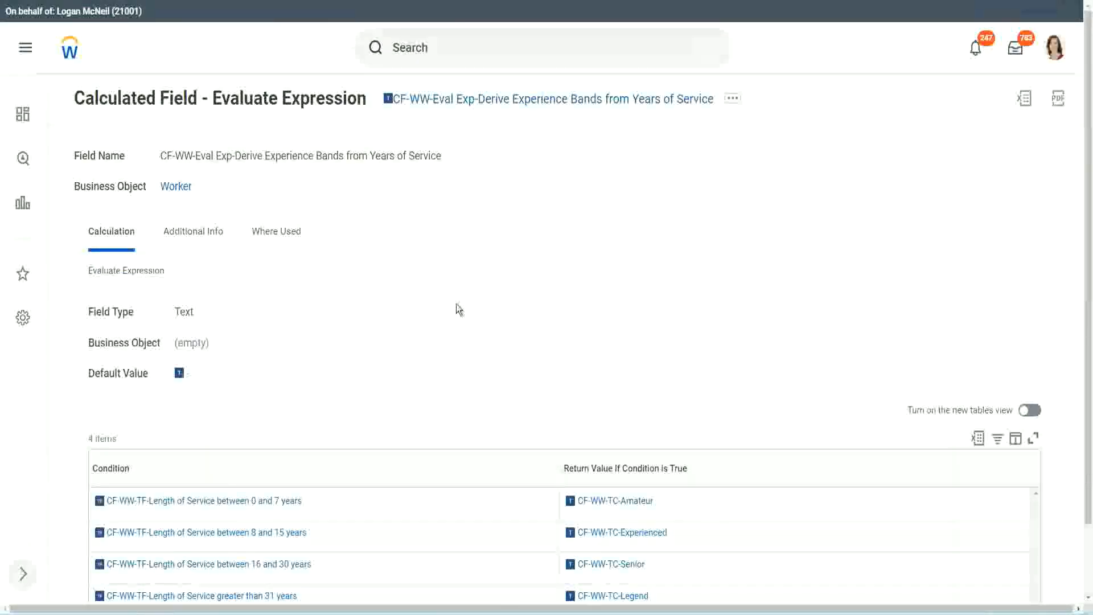
scroll(435, 321, "down", 1)
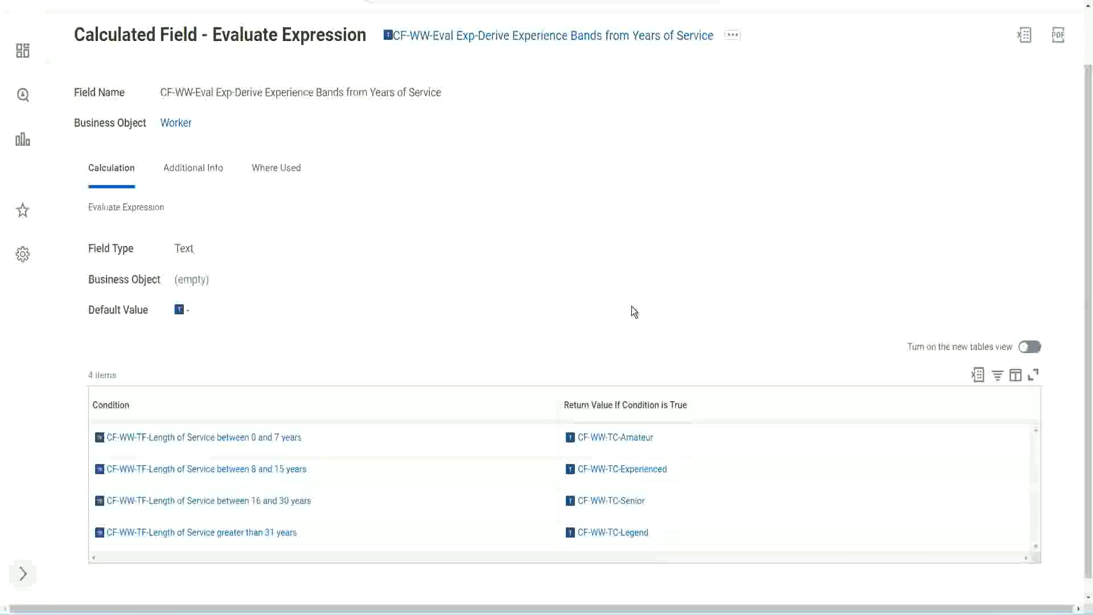
left_click(495, 402)
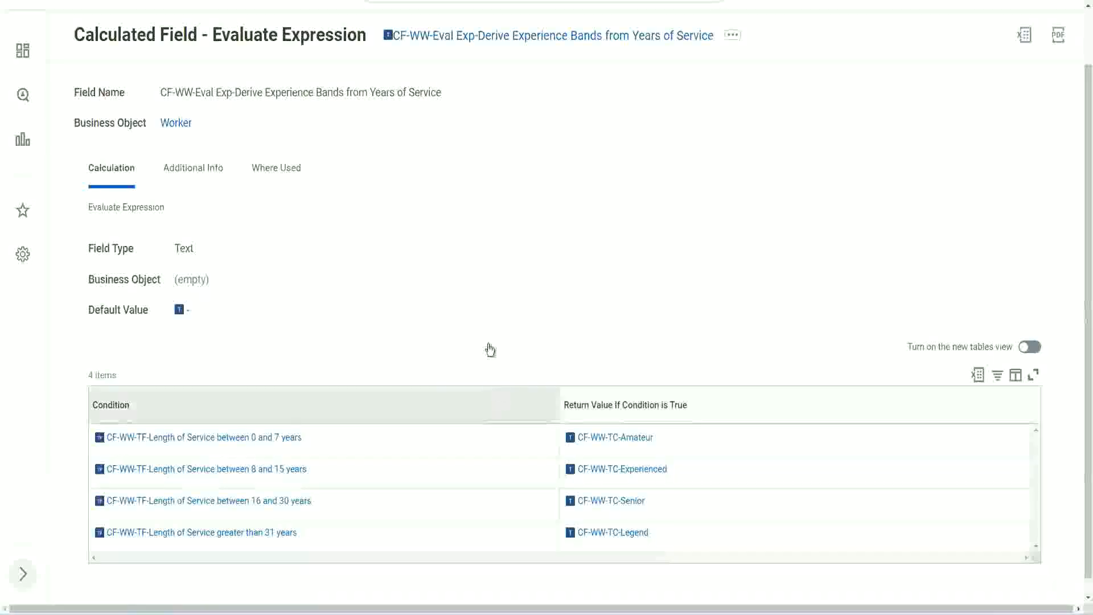
left_click(489, 262)
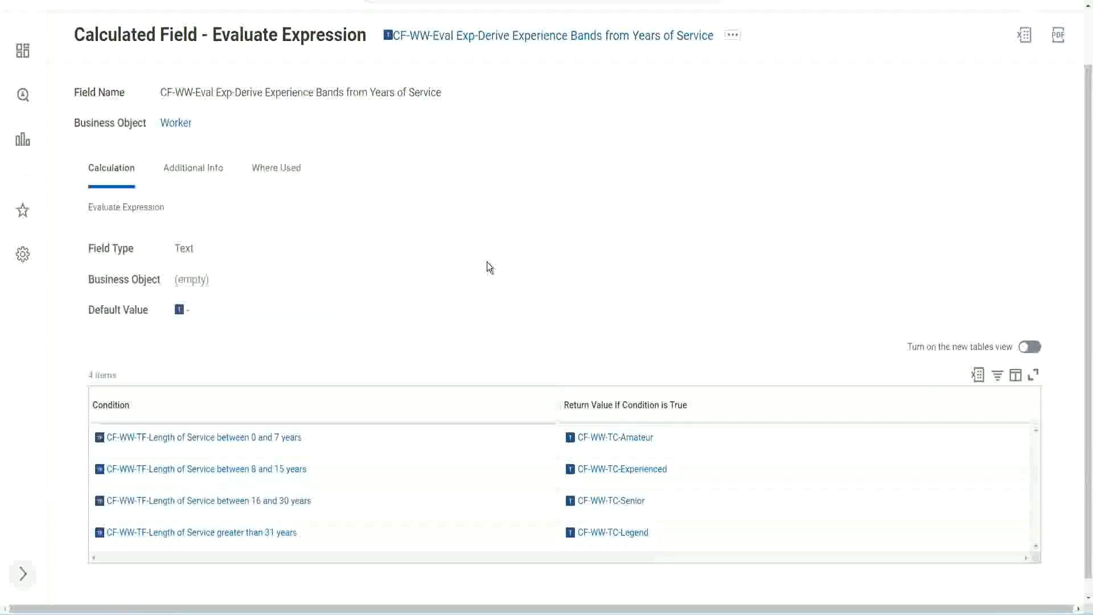
Step: Copy the existing calculated field's name, return to the report definition, and open the Create Calculated Field task
right_click(480, 40)
left_click(508, 102)
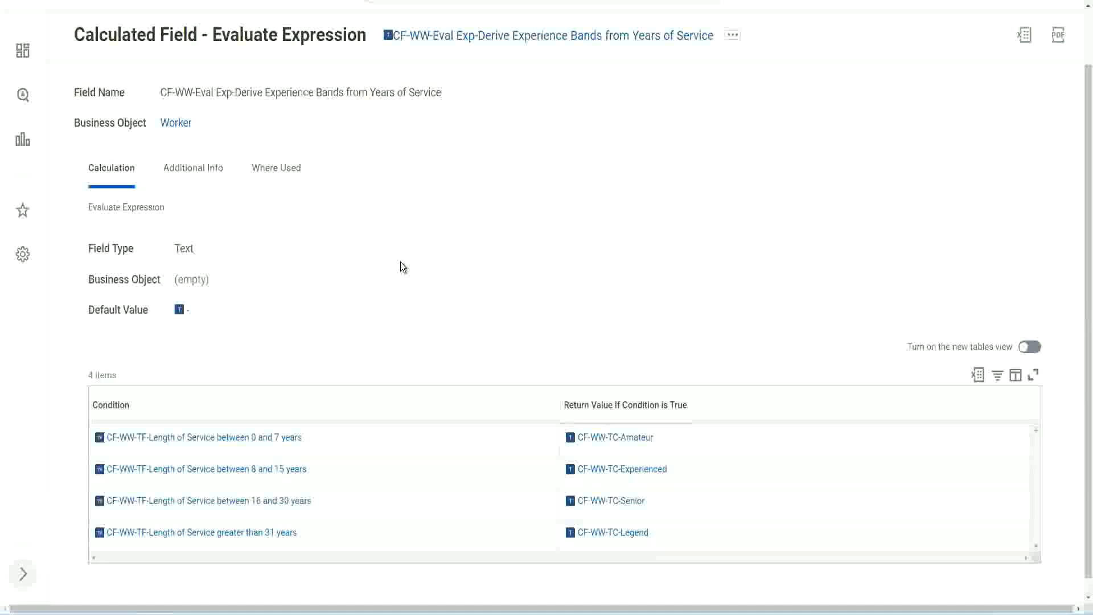
scroll(425, 224, "up", 1)
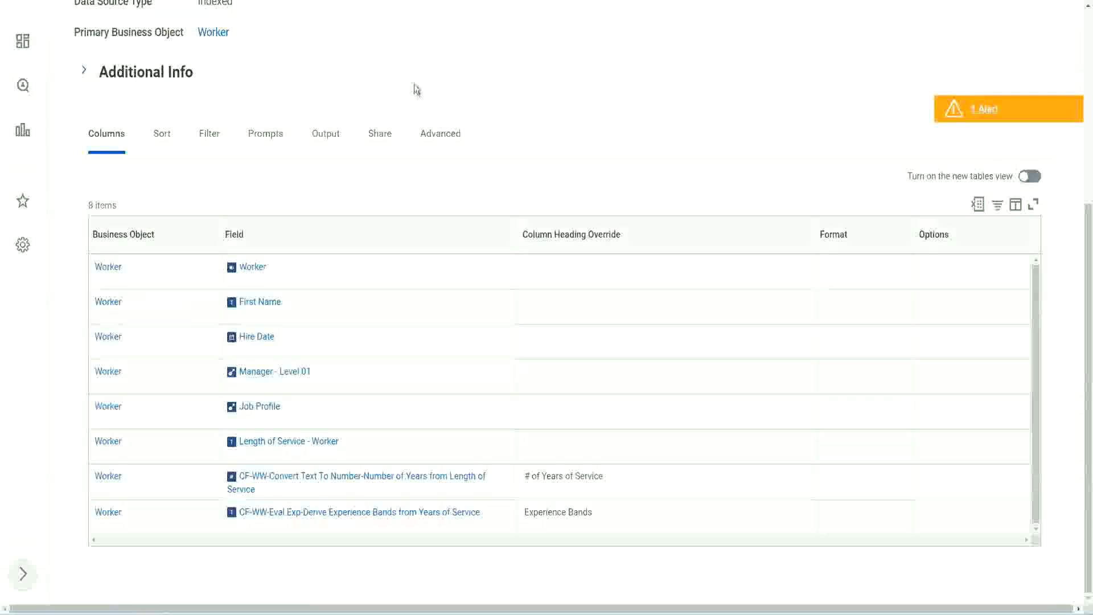
scroll(415, 84, "up", 5)
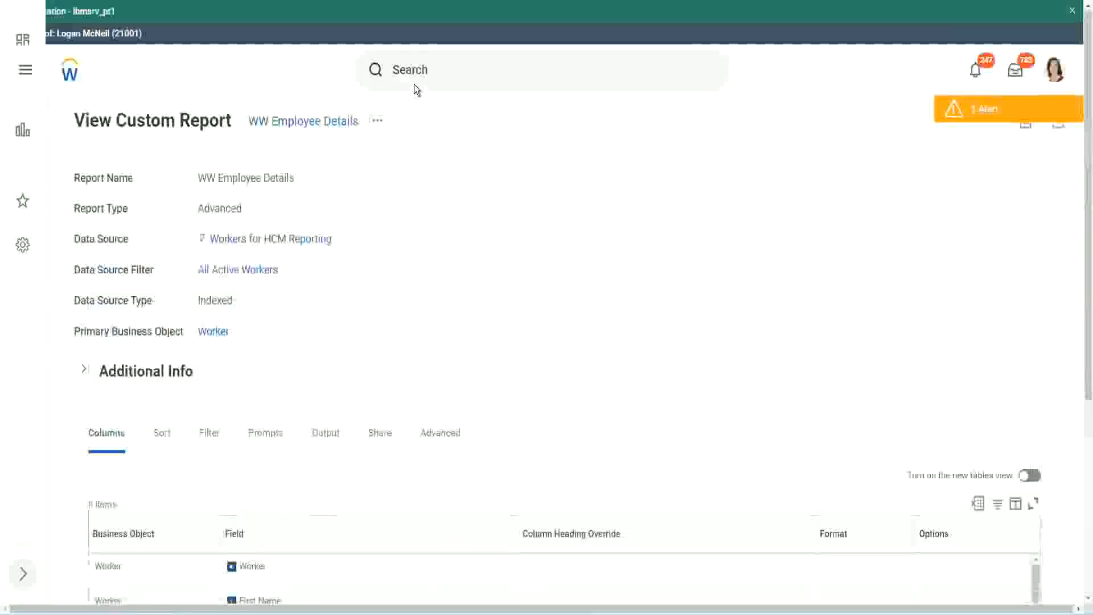
left_click(444, 68)
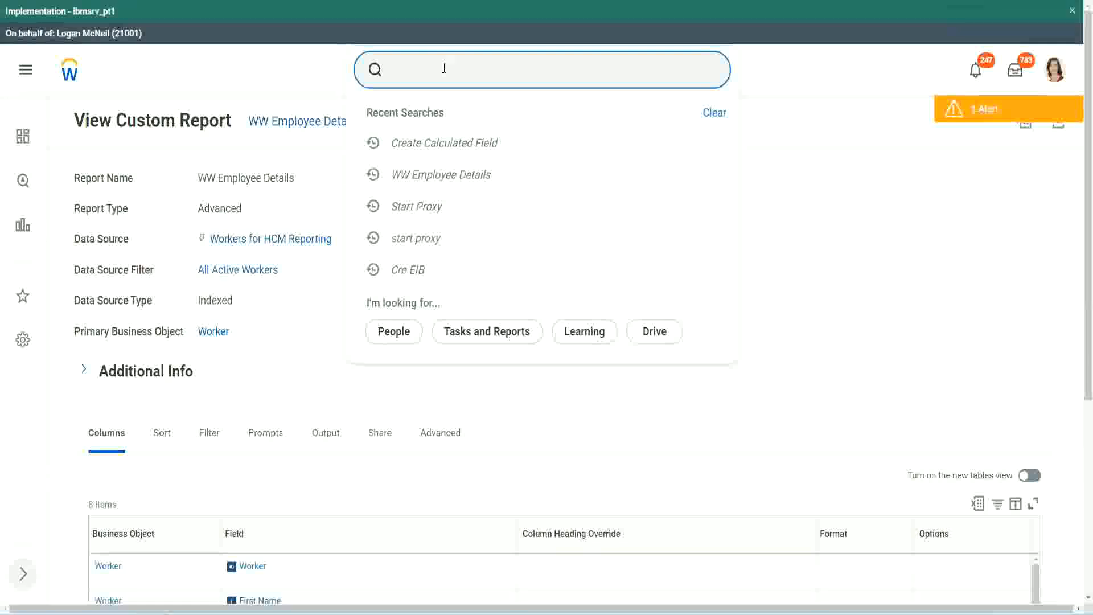
type("create cal field")
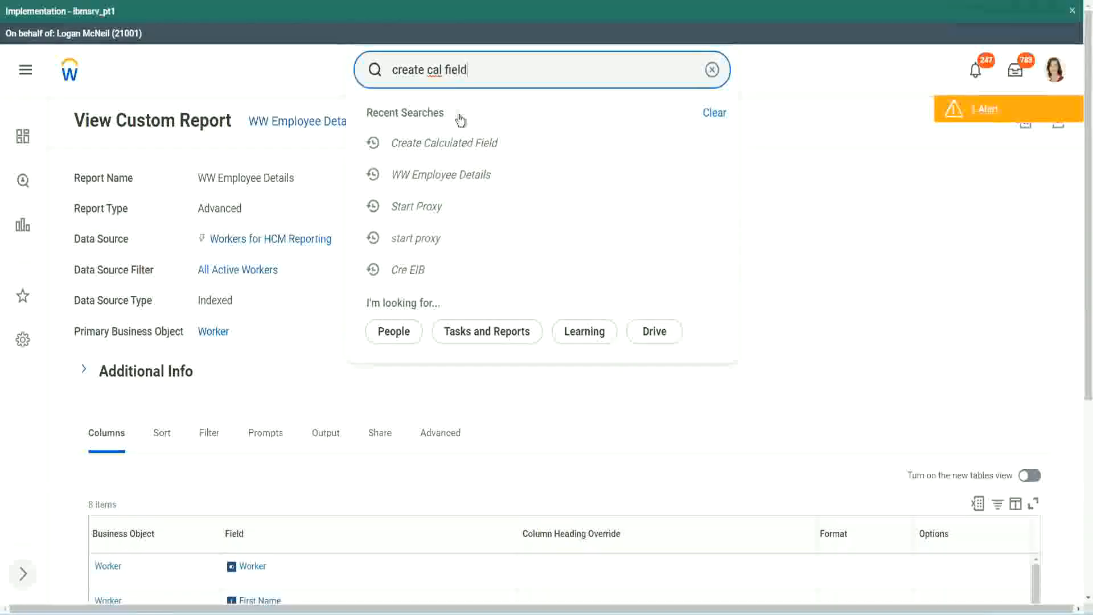
left_click(460, 119)
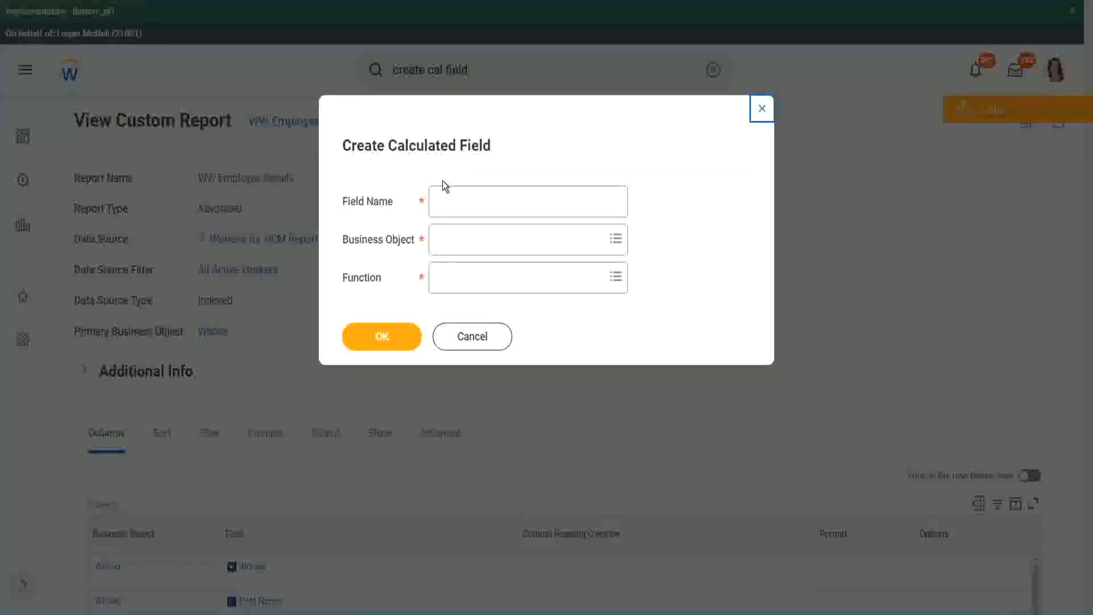
Step: Paste CF-WW-Eval Exp-Derive Experience Bands from Years of Service as the new field's name and check its beginning
left_click(462, 203)
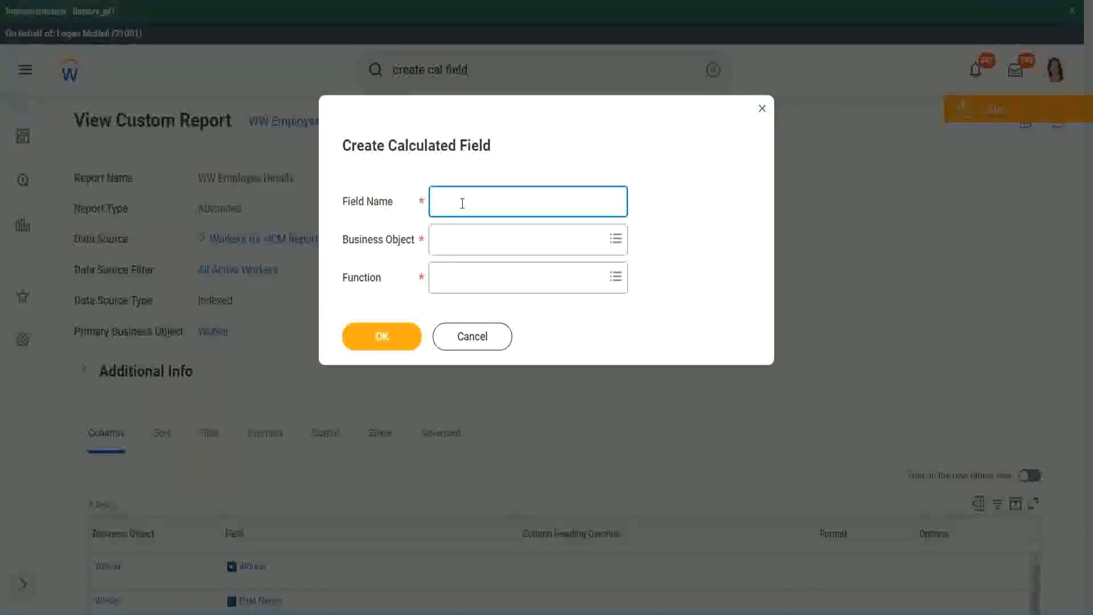
key("ctrl+v")
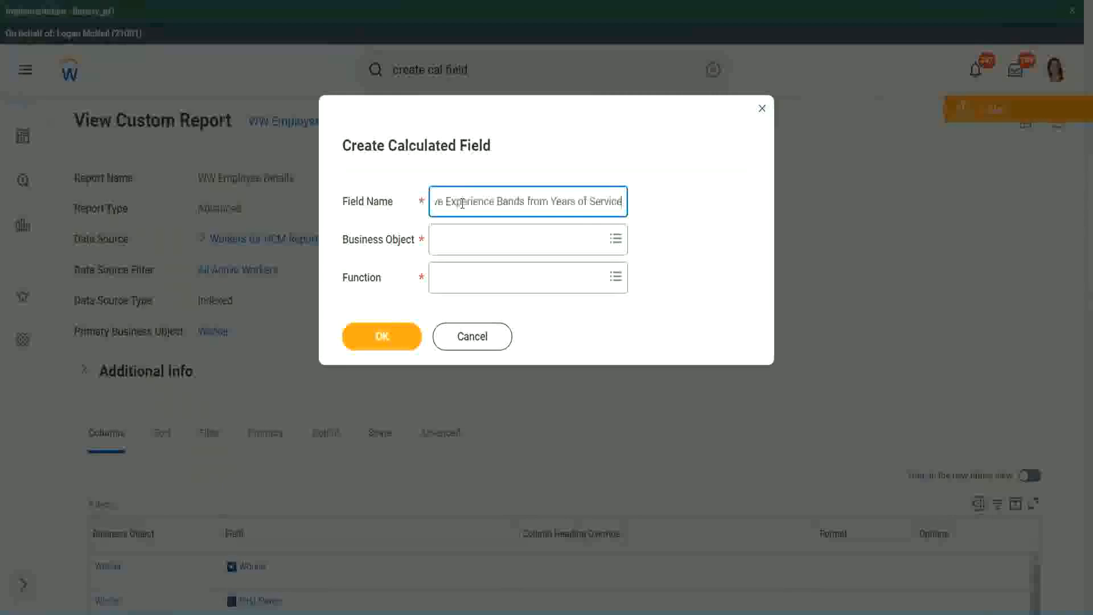
left_click_drag(495, 201, 397, 181)
left_click(461, 203)
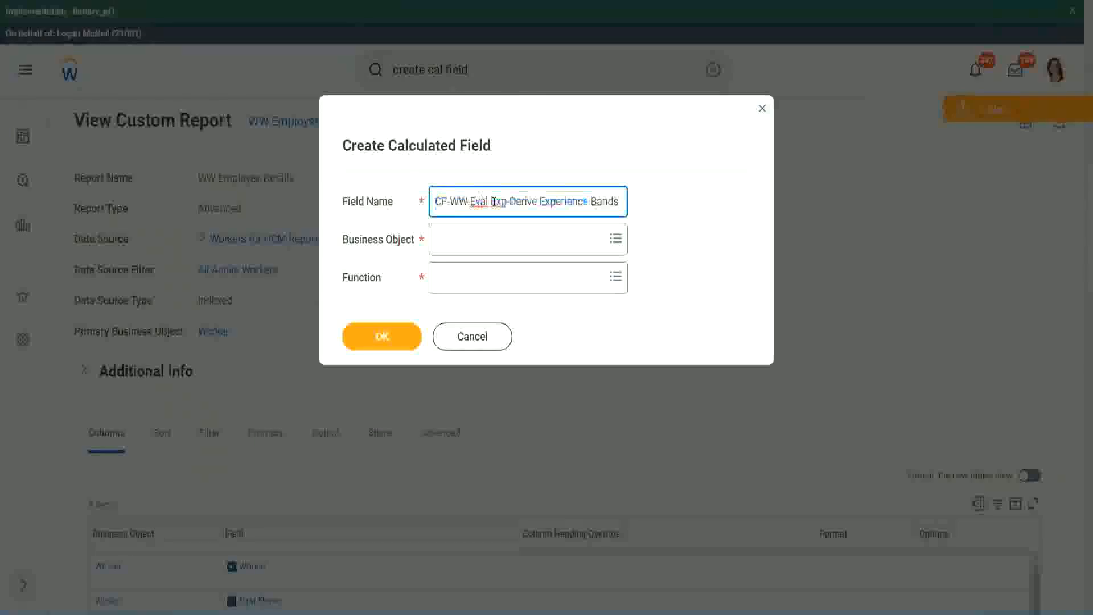
Step: Insert "Bands" after "Eval Exp" in the new field's name so it starts with CF-WW-Eval Exp Bands
left_click_drag(490, 202, 507, 227)
type("Exp bands")
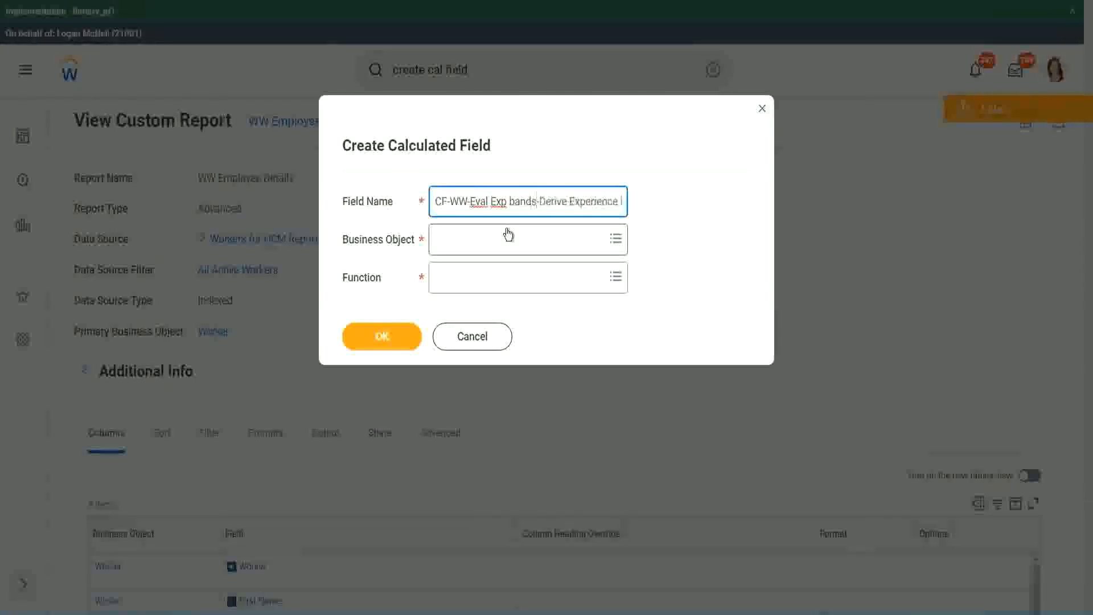
key("Left")
key("Left")
key("Left")
key("Left")
key("shift+Left")
type("B")
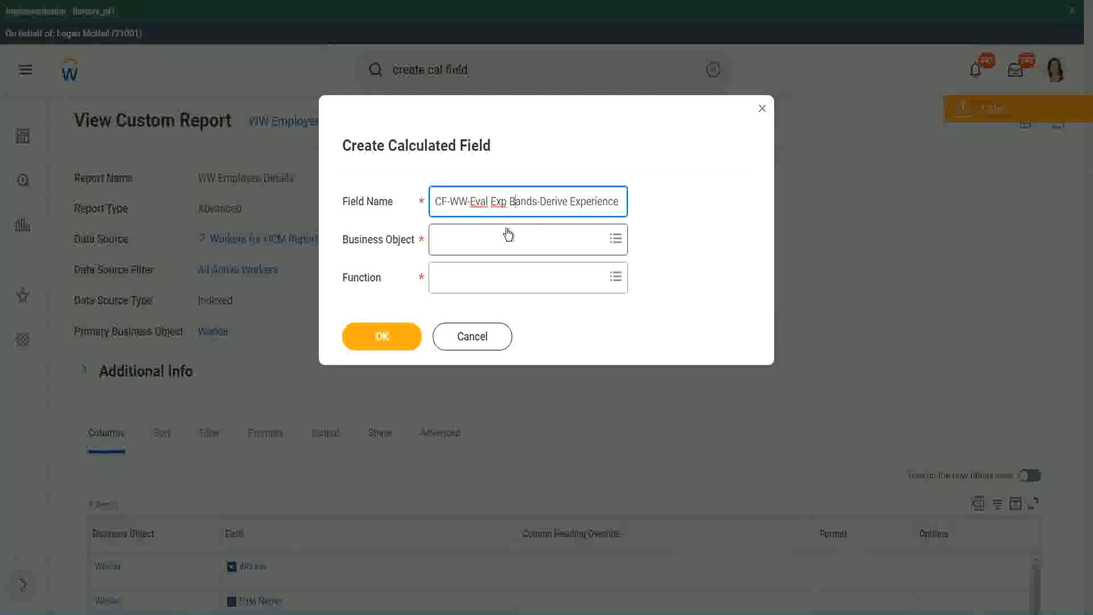
Step: Replace "Derive" with "Determine" in the field name and check the rest of the name
key("Right")
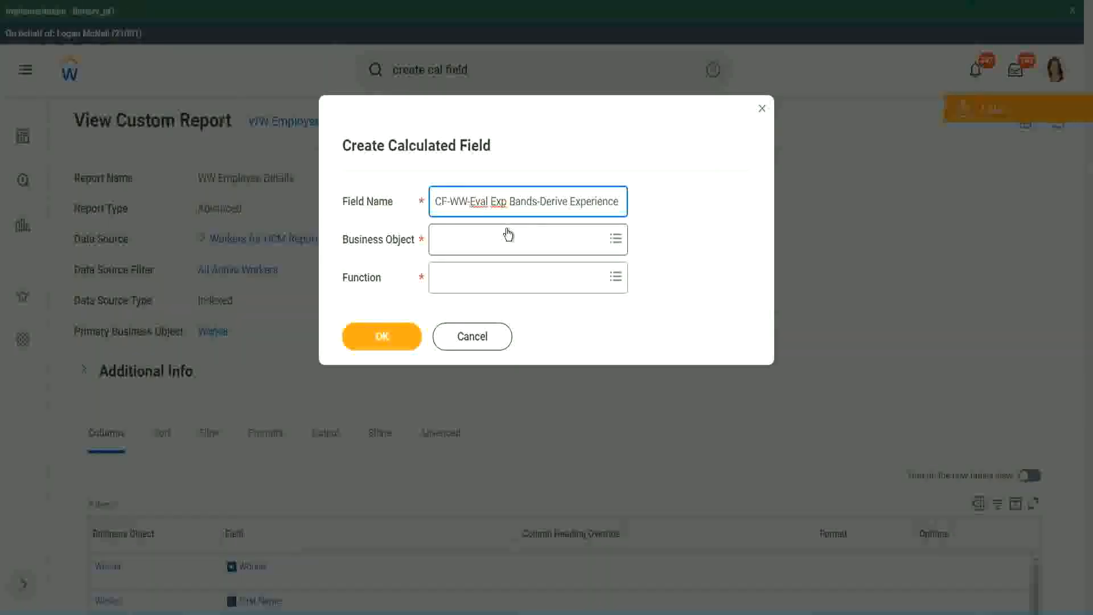
key("Right")
key("Right")
key("Right")
key("Right")
key("Right")
key("Right")
key("Right")
key("Right")
key("Right")
key("Right")
key("Right")
key("Right")
key("Right")
key("Right")
key("Right")
key("Right")
key("Right")
key("Right")
key("Right")
key("Right")
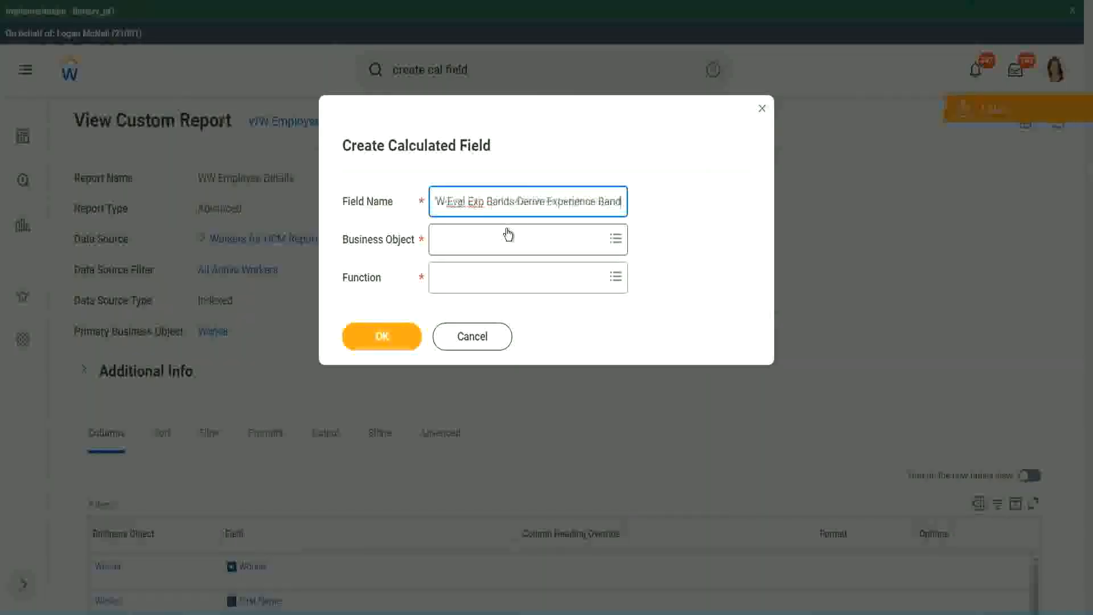
key("Right")
key("Right")
key("Right")
key("Right")
key("Right")
key("Right")
key("Right")
key("Right")
key("Right")
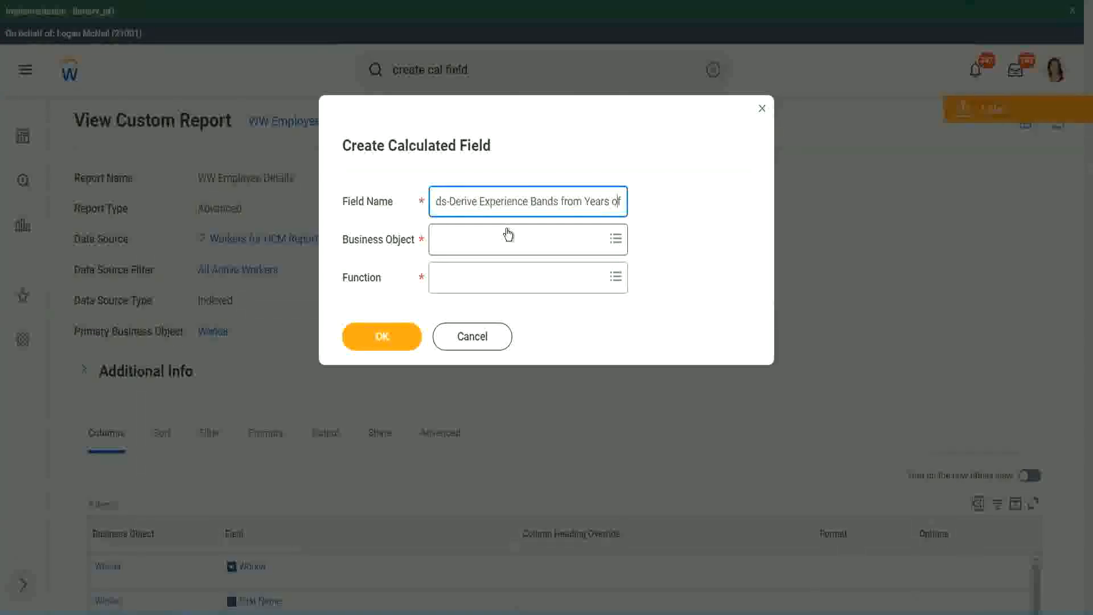
key("Left")
key("Left")
key("Left")
key("Left")
key("Left")
key("Left")
key("Left")
key("Left")
key("Left")
key("Left")
key("Left")
key("Left")
key("Left")
key("Left")
key("Left")
key("Left")
key("Left")
key("Left")
key("Left")
key("shift+Left")
key("shift+Left")
key("shift+Left")
key("shift+Left")
key("shift+Left")
key("shift+Left")
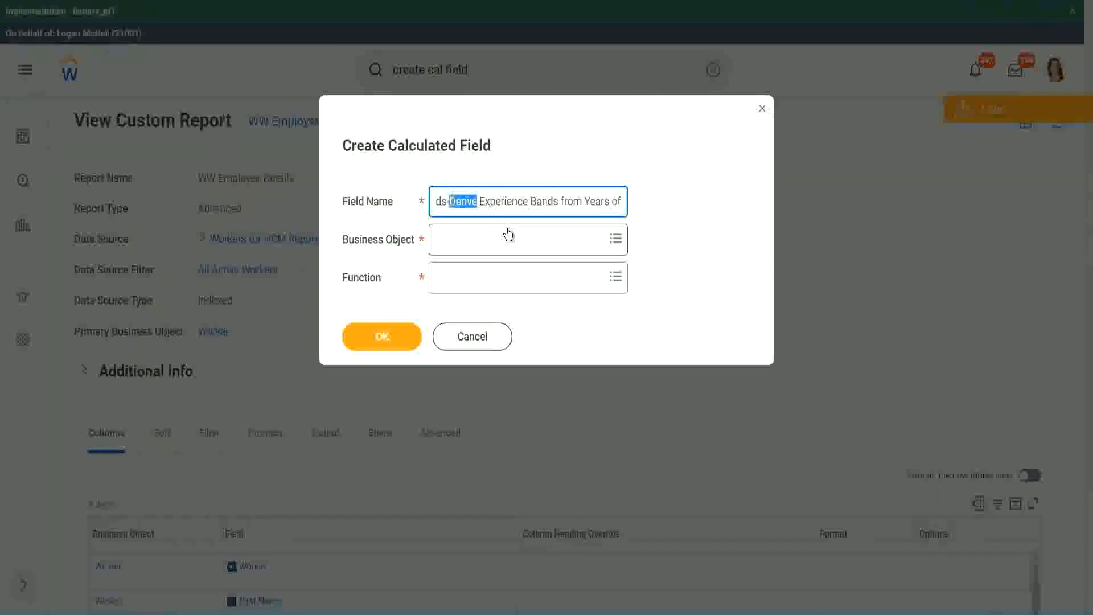
type("Determine")
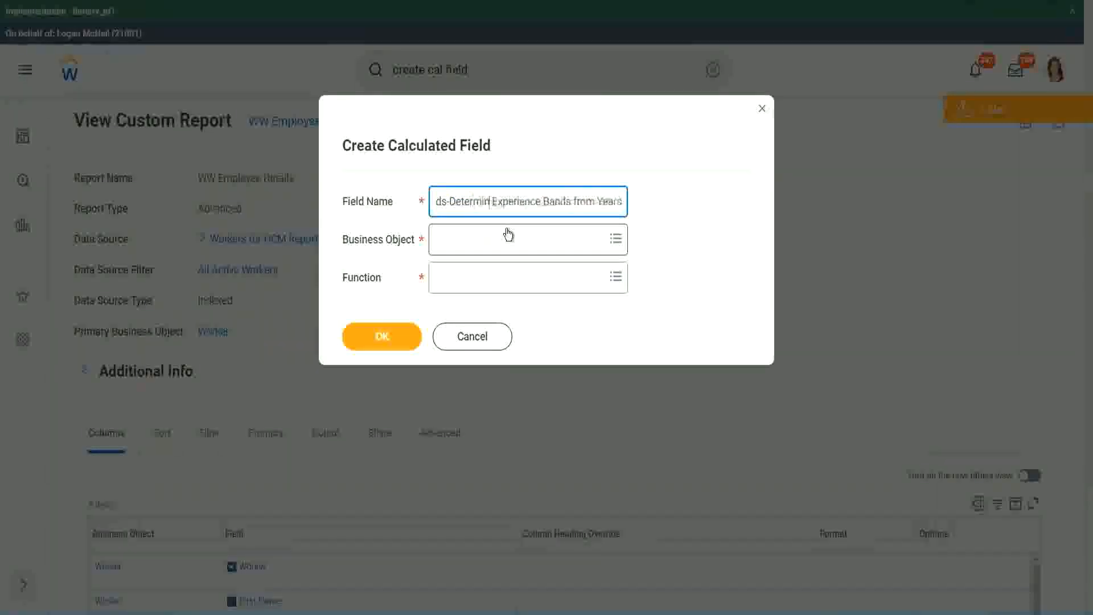
key("Right")
key("Right")
key("Right")
key("Right")
key("Right")
key("Right")
key("Right")
key("Right")
key("Right")
key("Right")
key("Right")
key("Right")
key("Right")
key("Right")
key("Right")
key("Right")
key("Right")
key("Right")
key("Right")
key("Right")
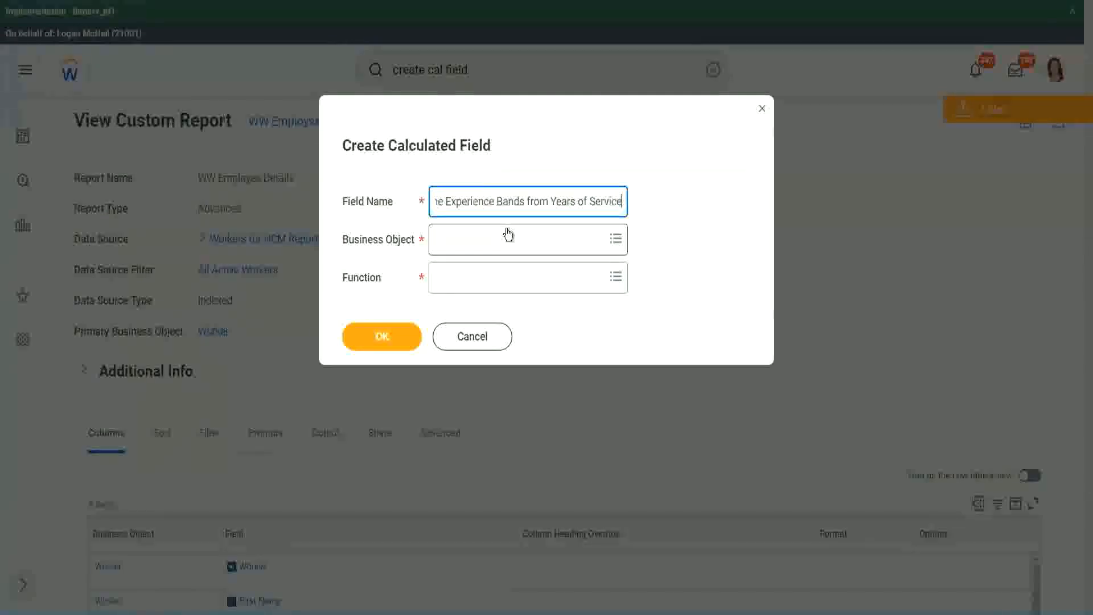
Step: Set the business object to Worker and the function to Evaluate Expression Band
left_click(486, 239)
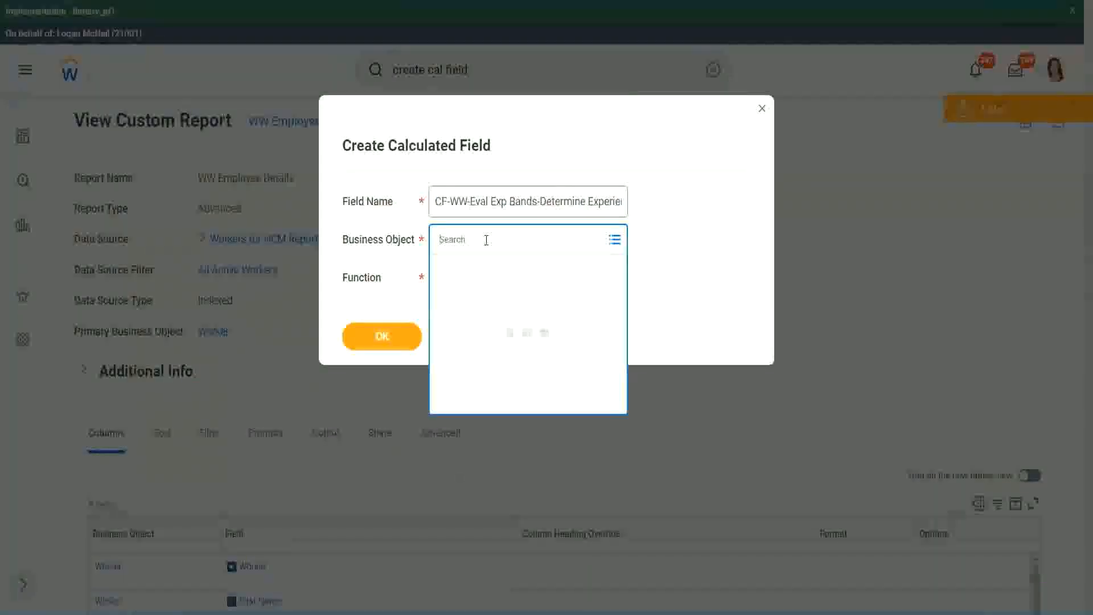
type("worker")
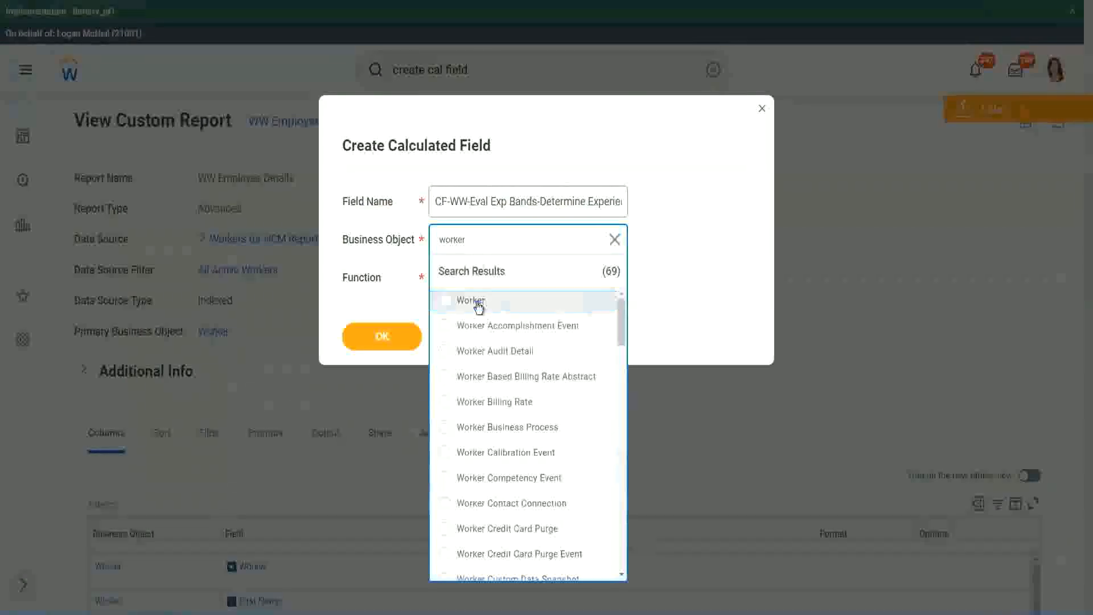
left_click(473, 302)
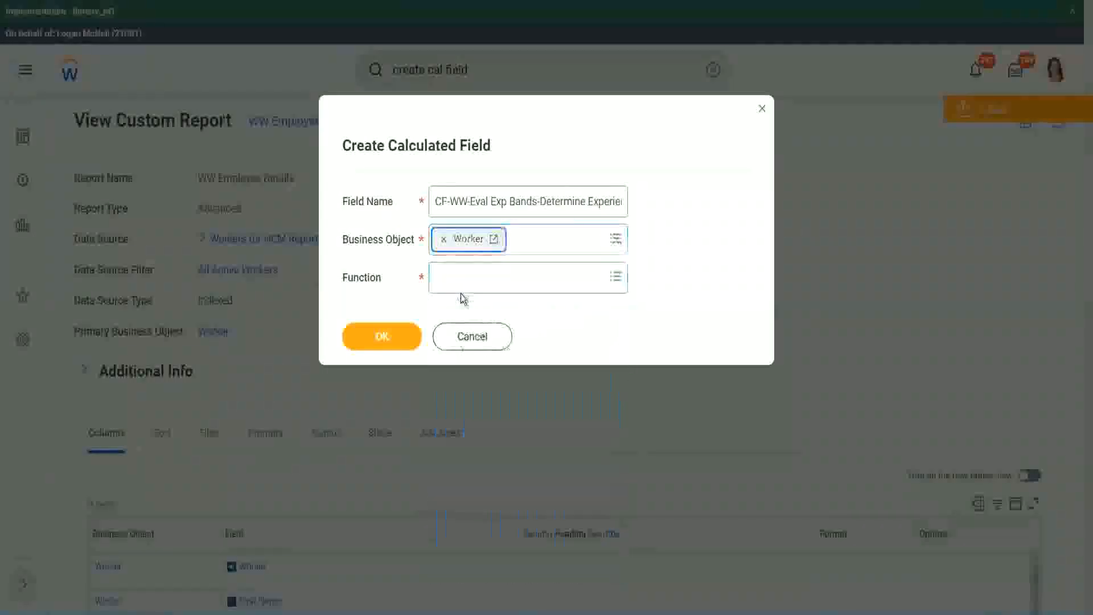
left_click(462, 276)
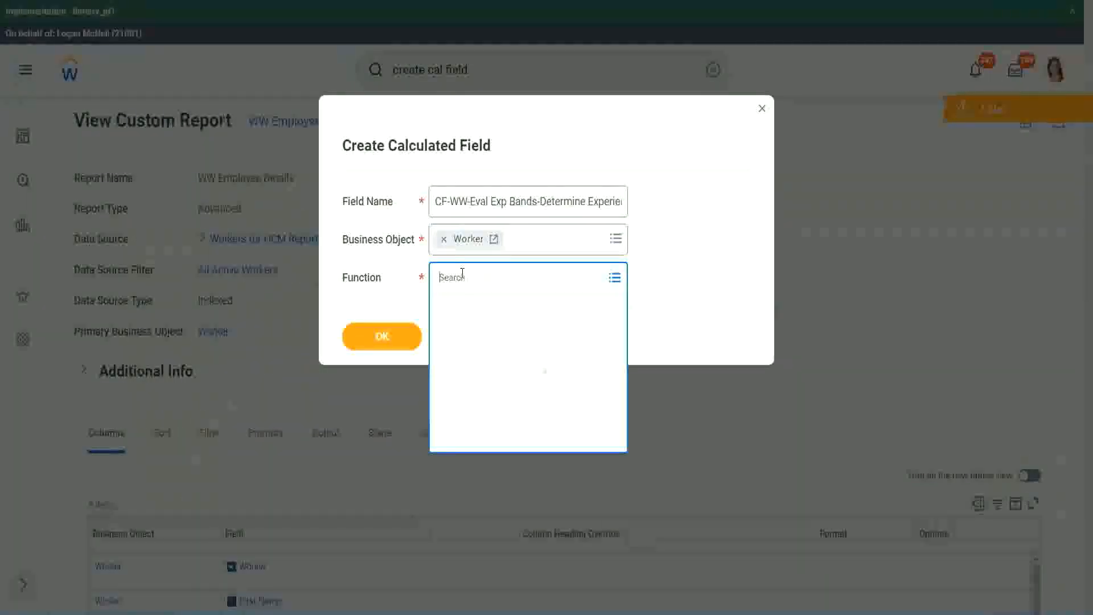
type("eval ex")
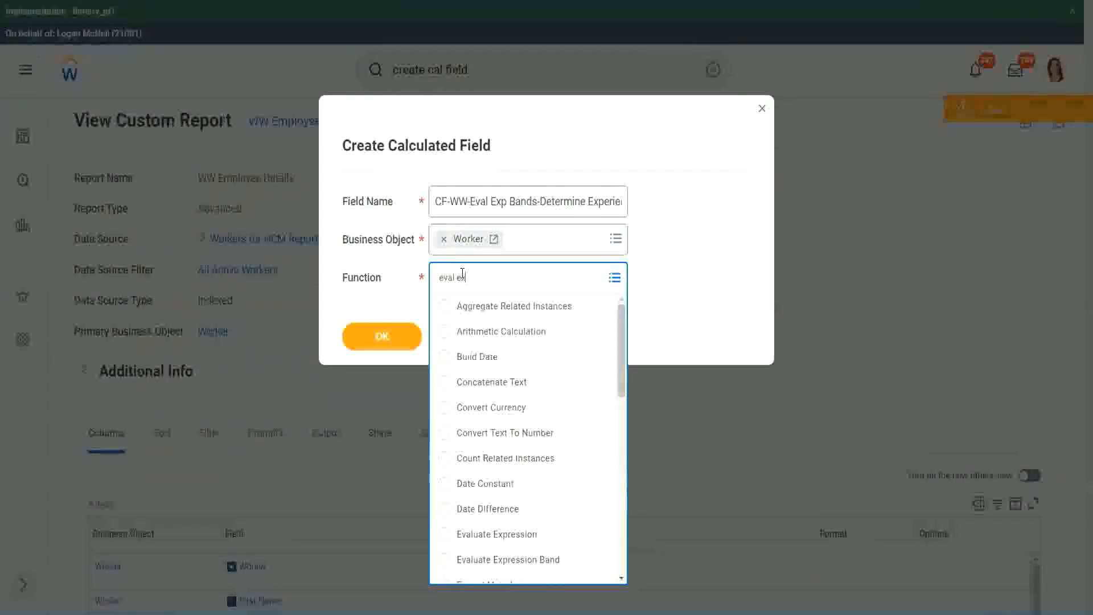
type("p")
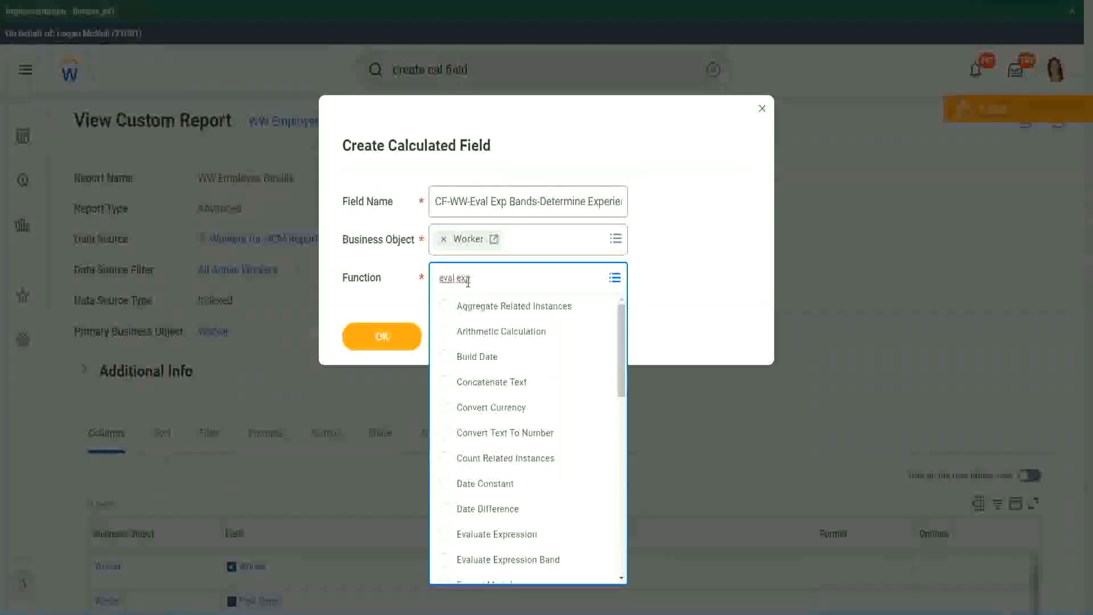
key("Return")
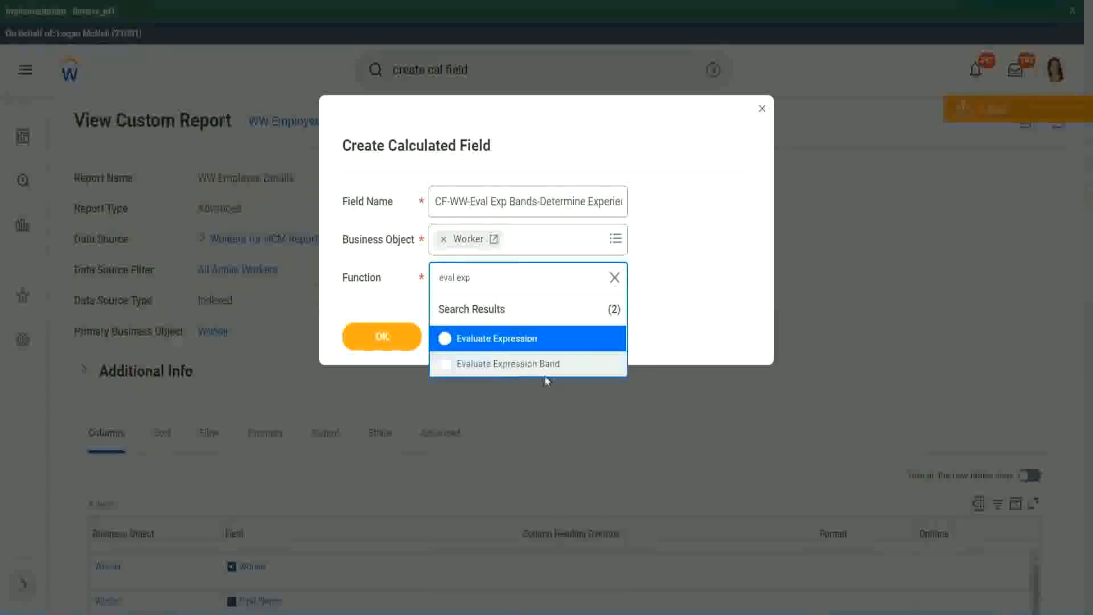
left_click(551, 364)
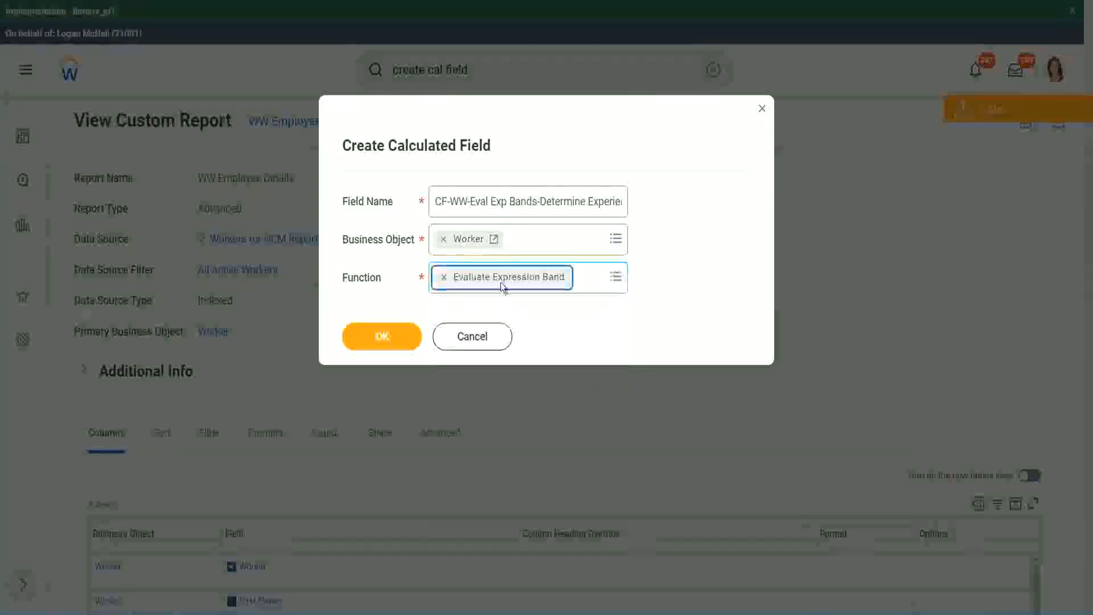
Step: Shorten "Eval Exp Bands" to "Eval Exp Band" in the field name and proceed to the calculation definition
left_click(537, 200)
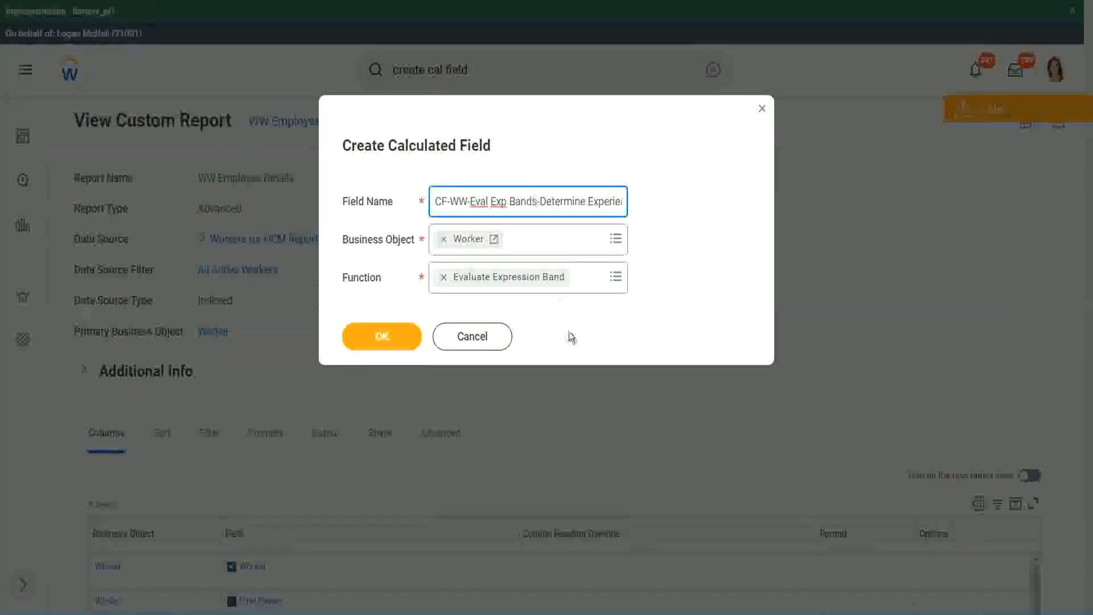
key("BackSpace")
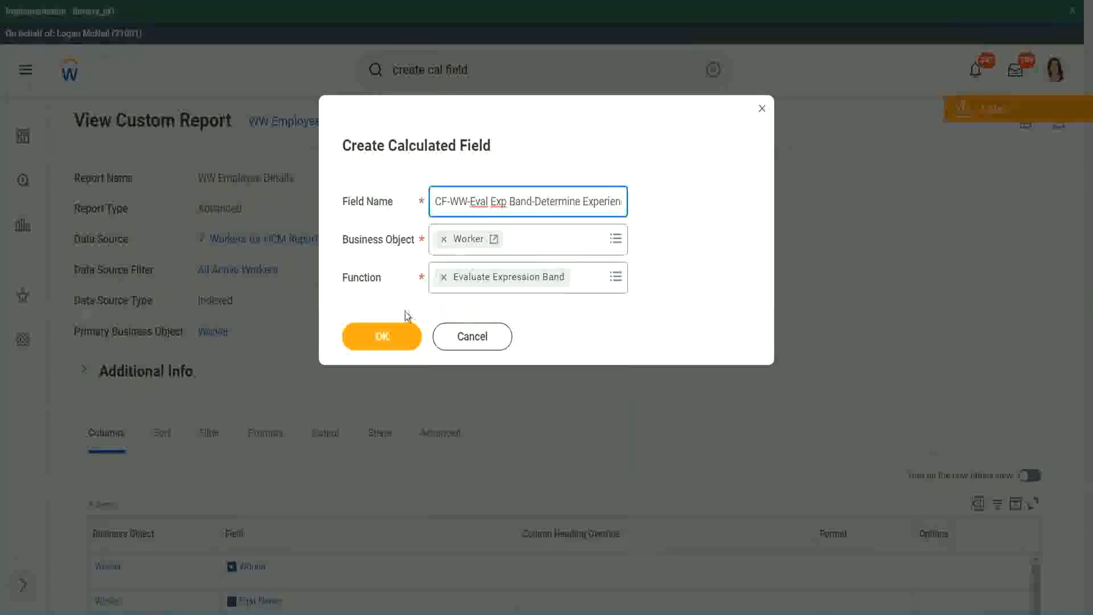
left_click(383, 336)
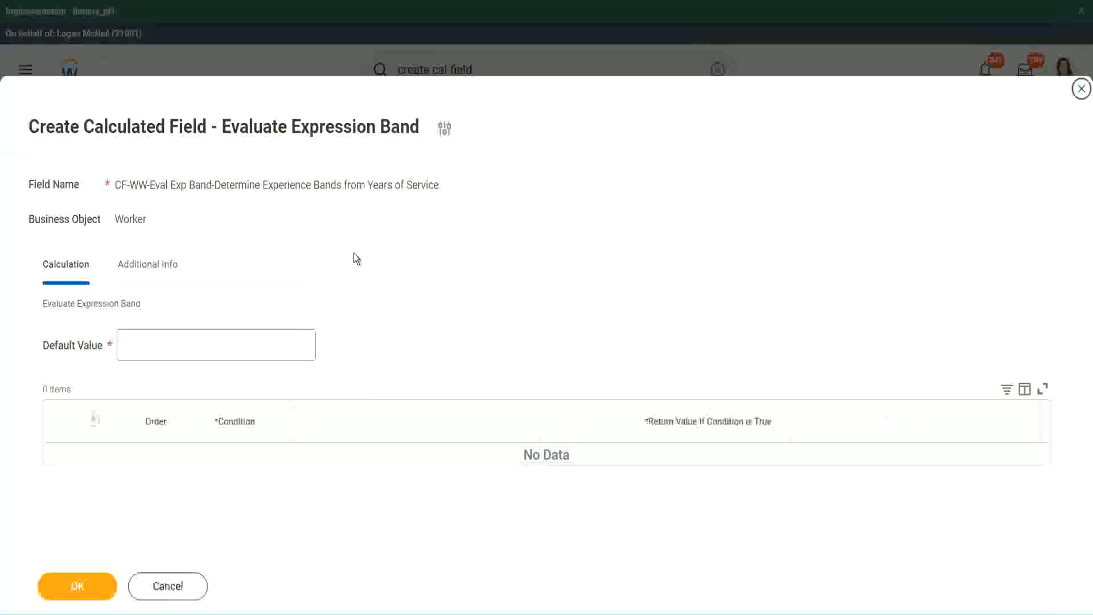
Step: Set the default value to "-" and add the first condition row
left_click(158, 351)
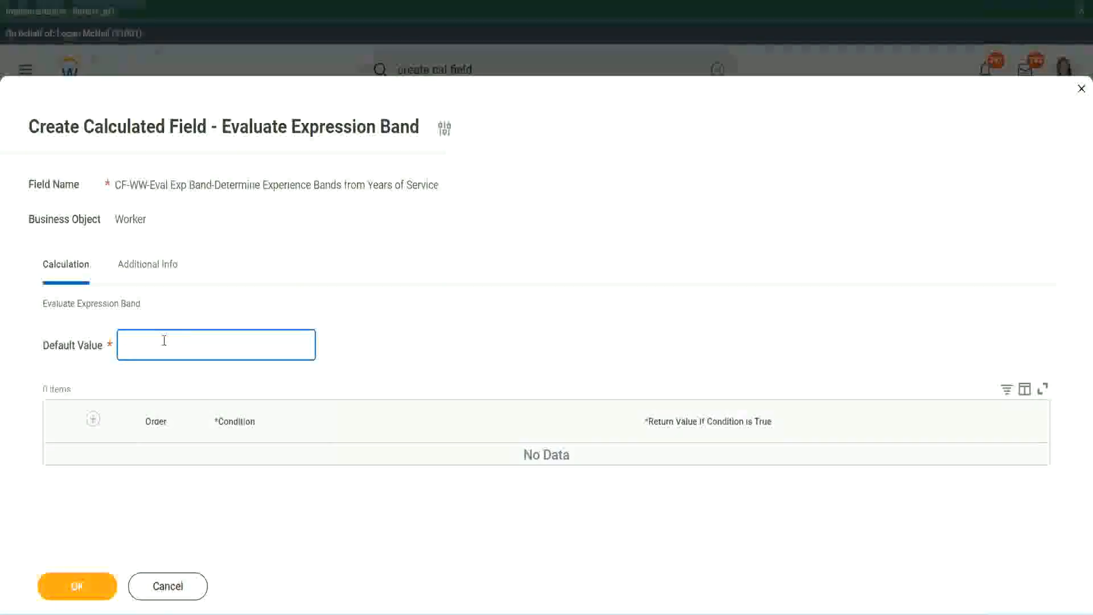
type("N")
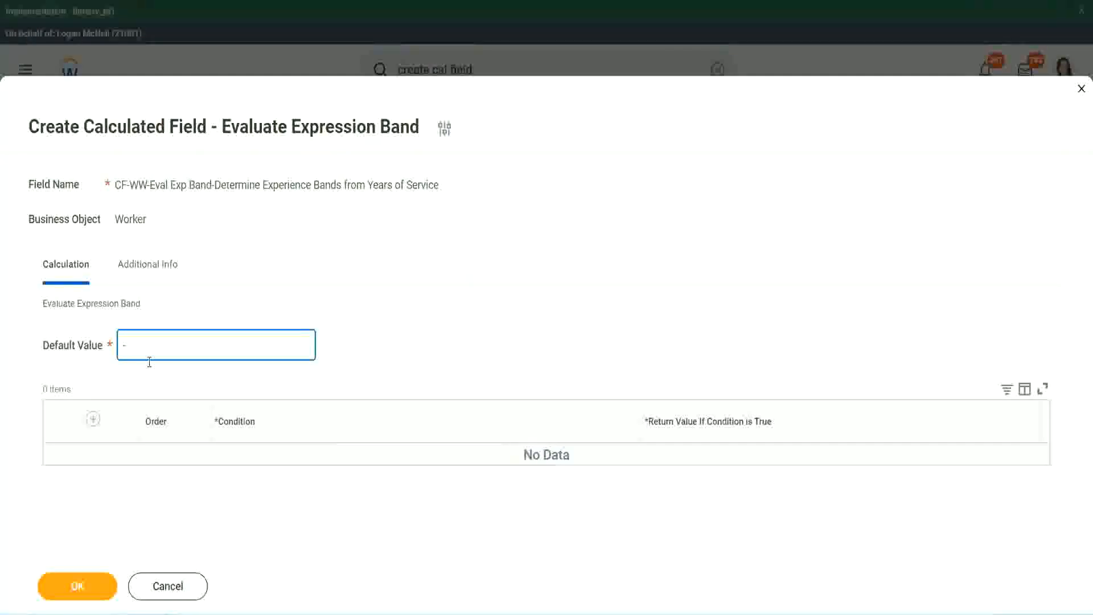
left_click(94, 420)
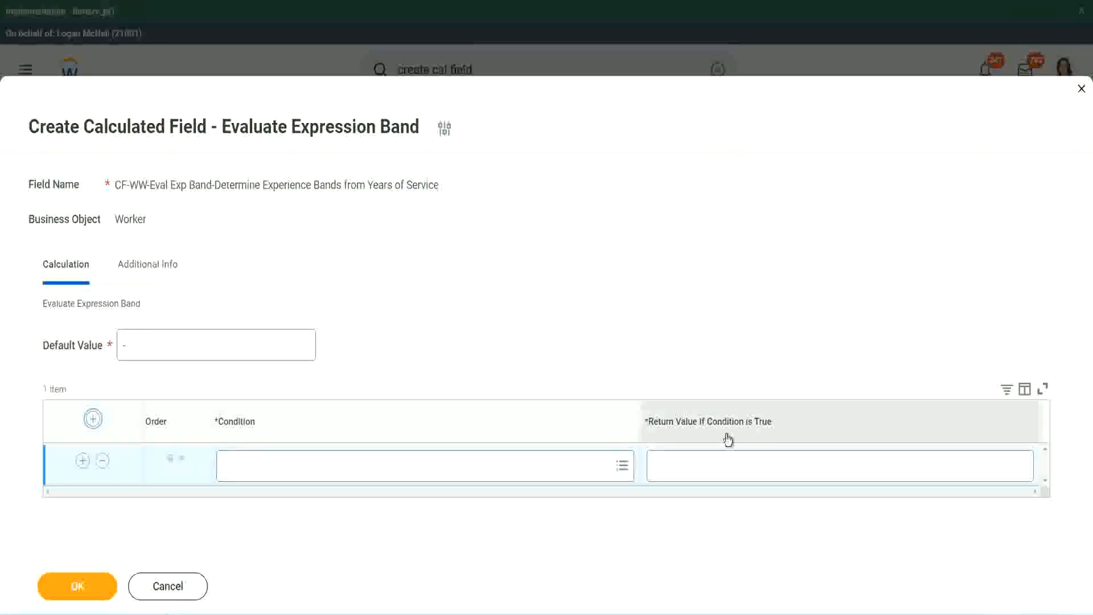
left_click(711, 468)
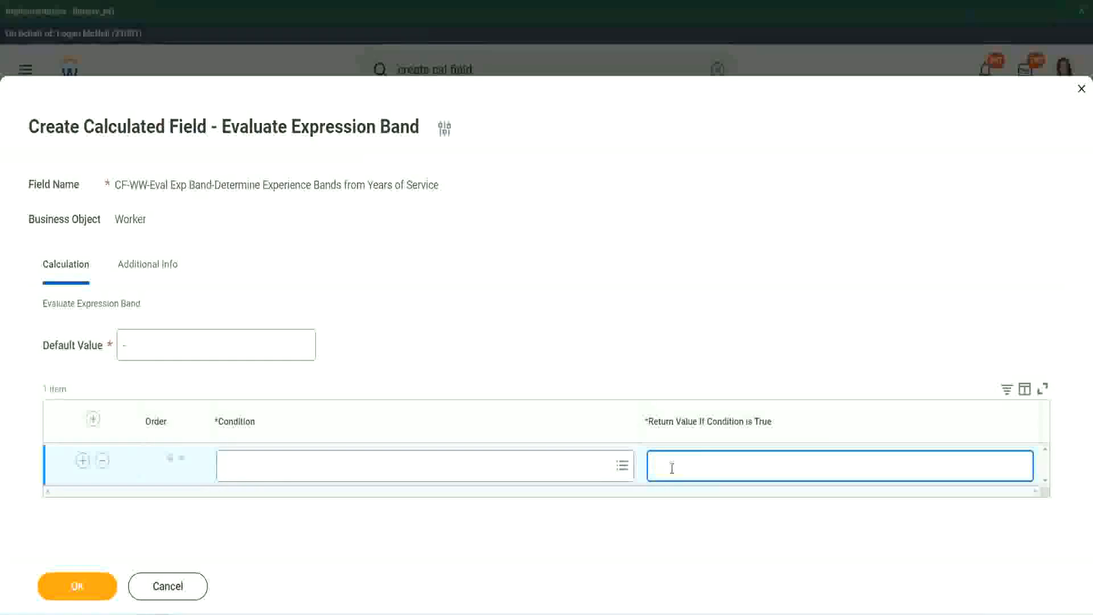
type("adkadjaidjaidjai")
key("BackSpace")
key("BackSpace")
key("BackSpace")
key("BackSpace")
key("BackSpace")
key("BackSpace")
key("BackSpace")
key("BackSpace")
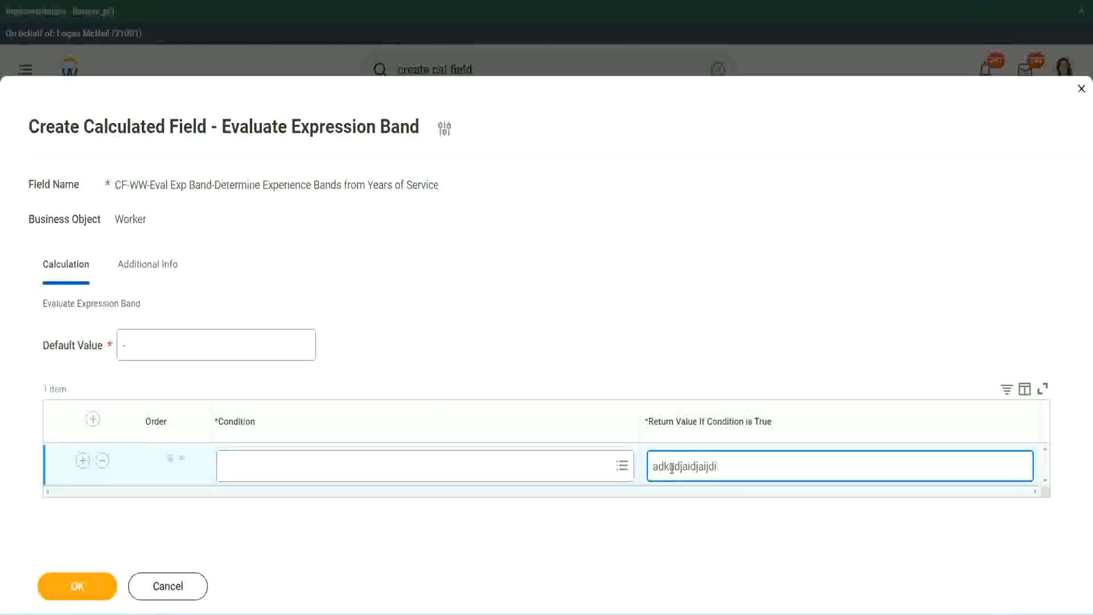
key("BackSpace")
key("BackSpace")
key("BackSpace")
key("BackSpace")
key("BackSpace")
key("BackSpace")
key("BackSpace")
key("BackSpace")
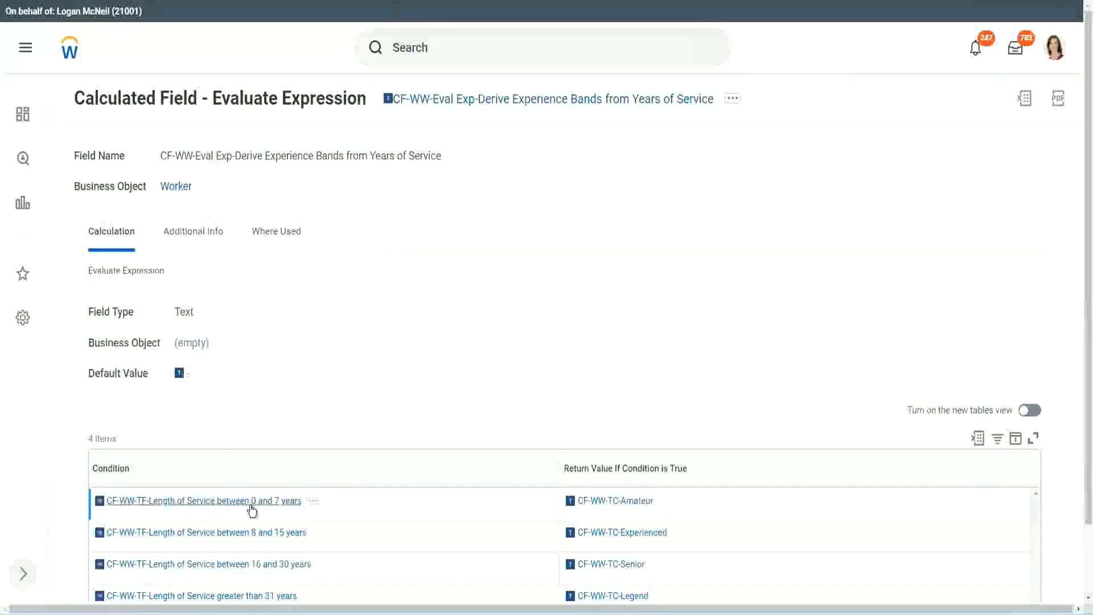
Step: Copy CF-WW-TF-Length of Service between 0 and 7 years from the existing field into the first row's condition, with return value Amateur
right_click(252, 507)
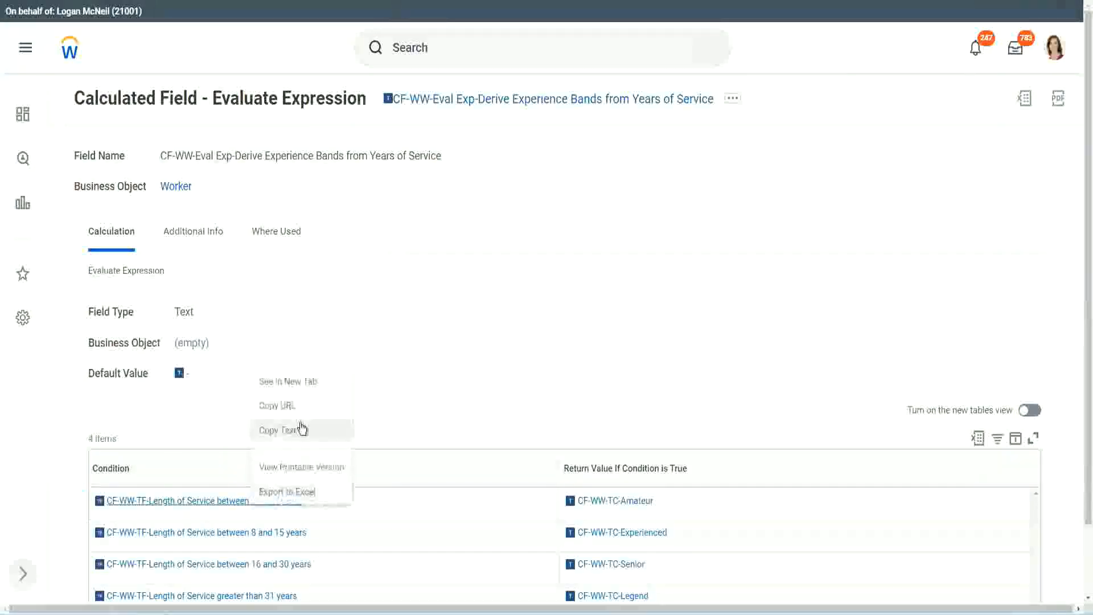
left_click(294, 430)
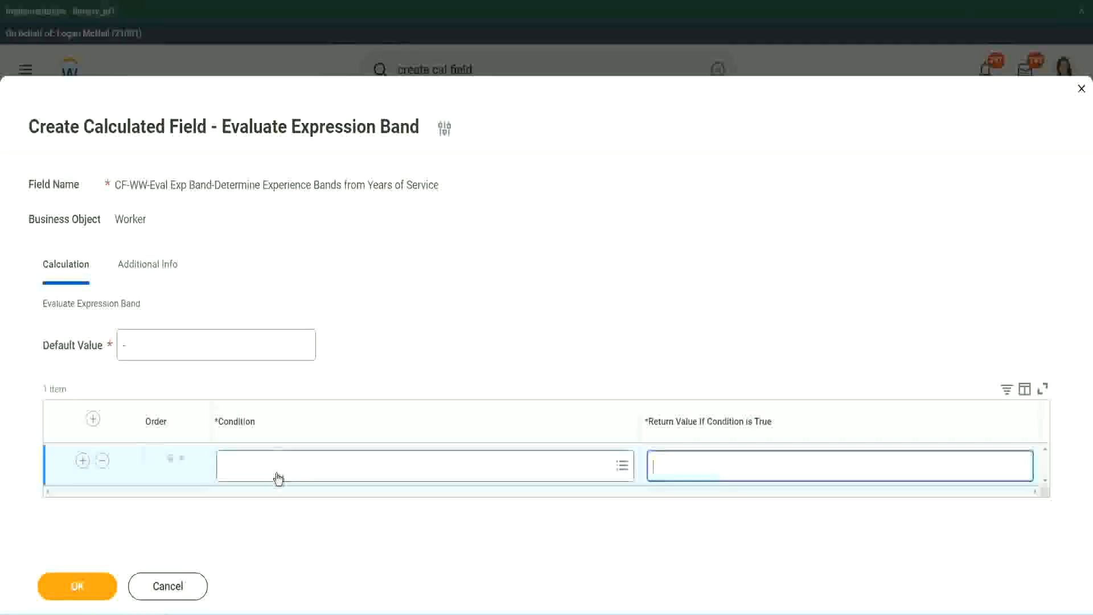
left_click(275, 472)
key("ctrl+v")
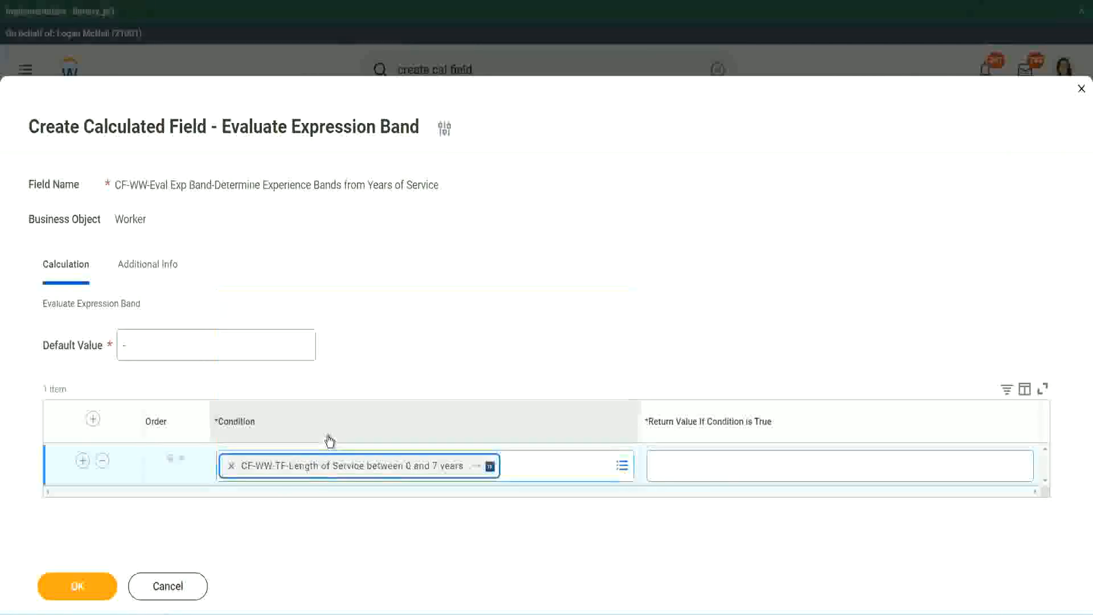
left_click(691, 455)
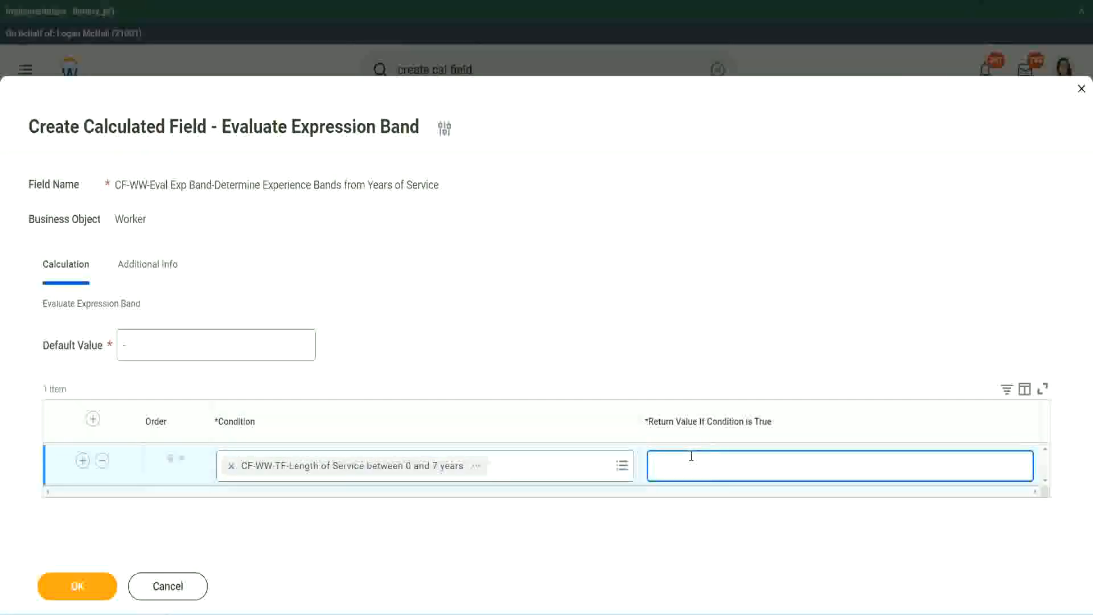
type("Amateur")
Step: Add three more condition rows below the Amateur row
left_click(83, 460)
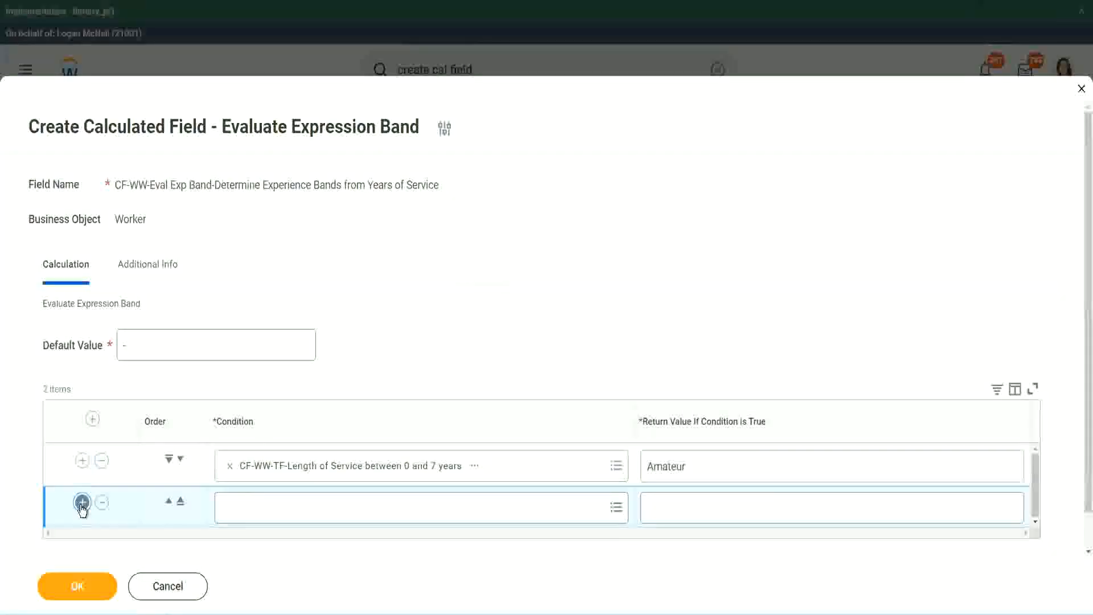
left_click(82, 502)
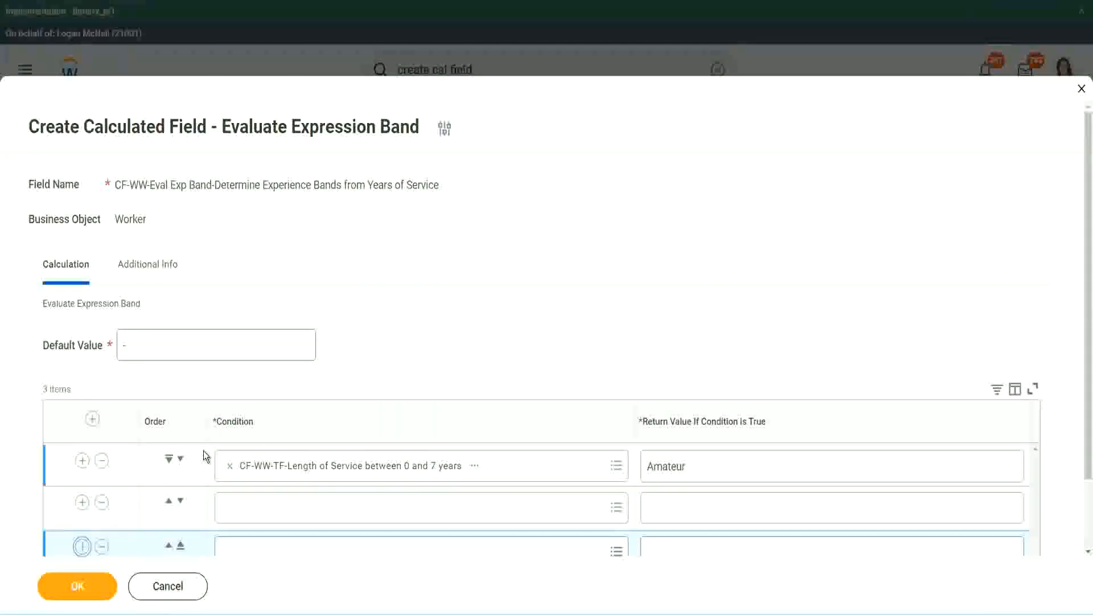
left_click(82, 463)
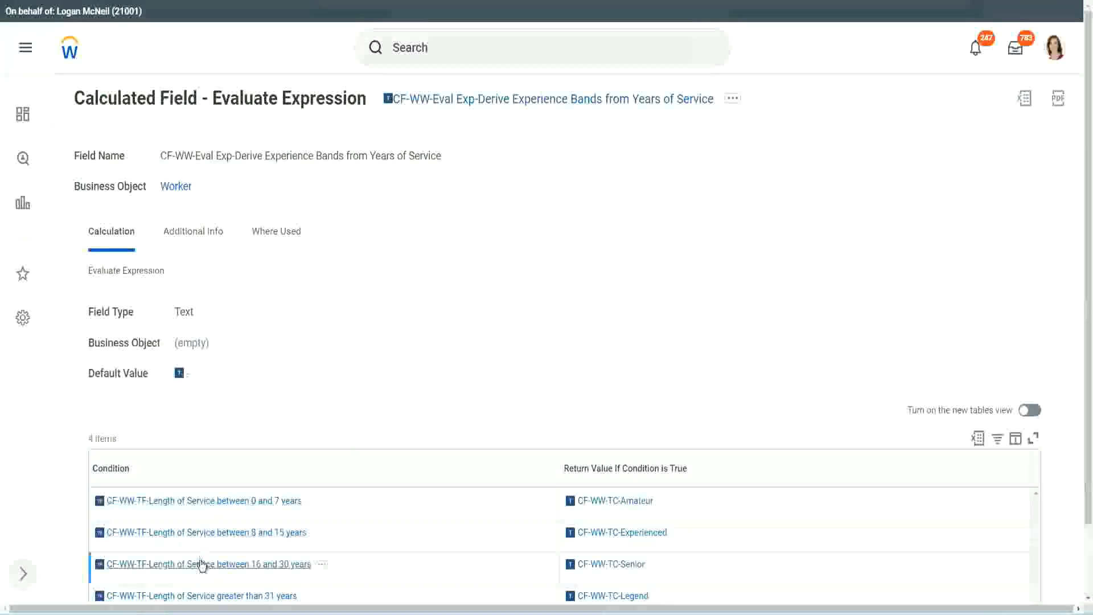
Step: Copy CF-WW-TF-Length of Service between 16 and 30 years from the existing field into the second row's condition and move that row to third place
right_click(200, 564)
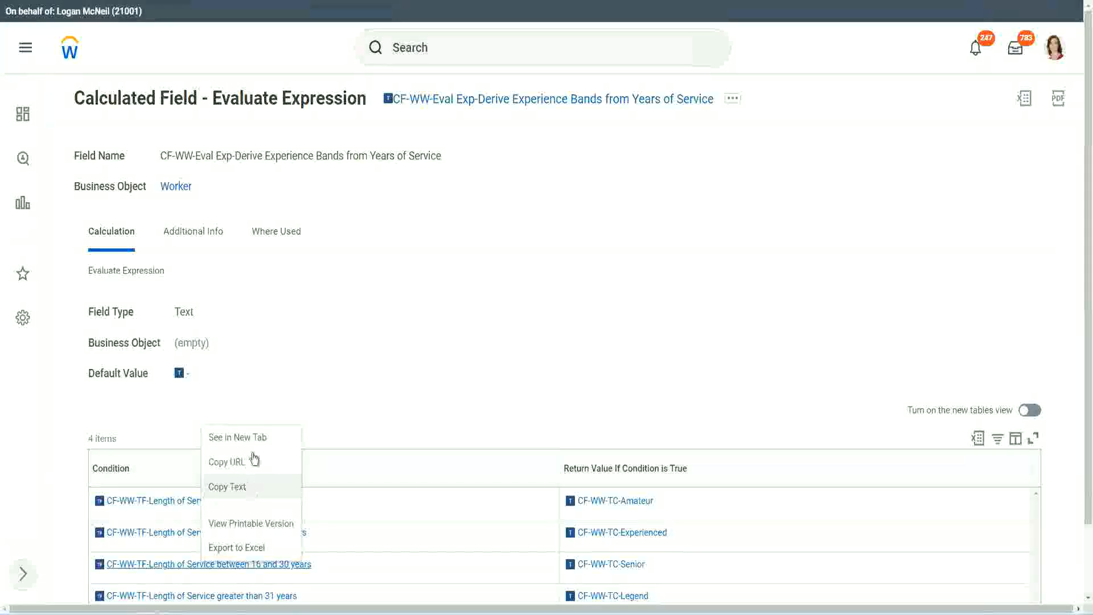
left_click(254, 460)
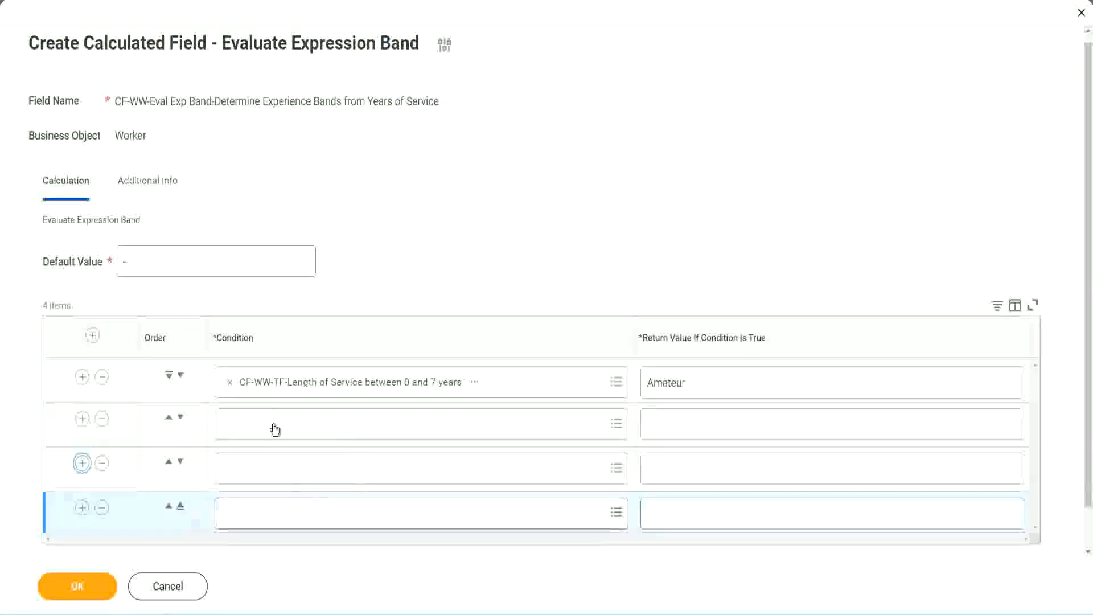
left_click(276, 423)
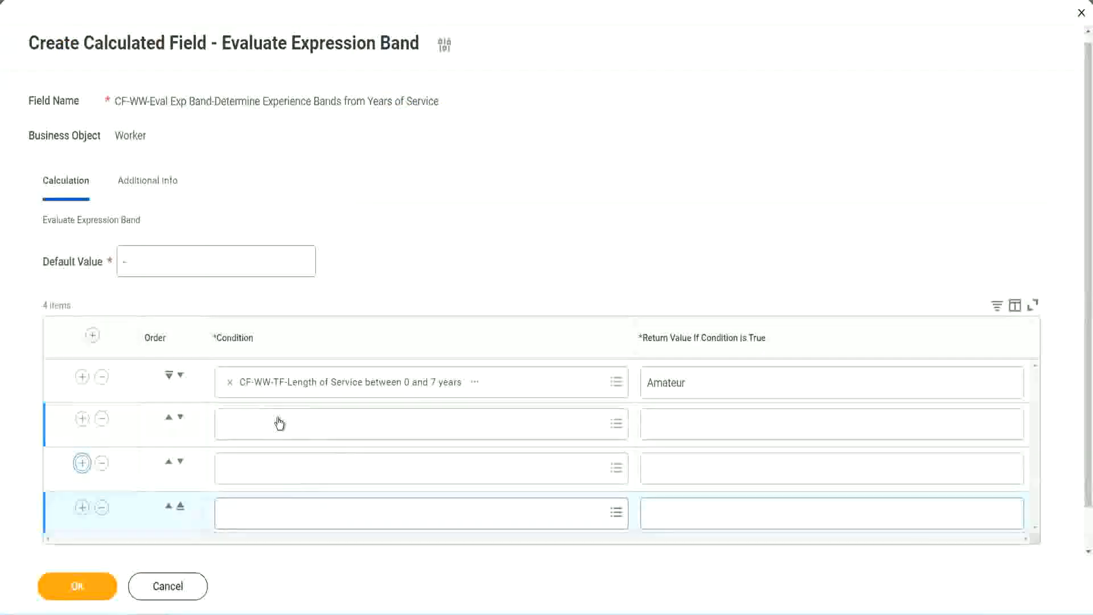
key("ctrl+v")
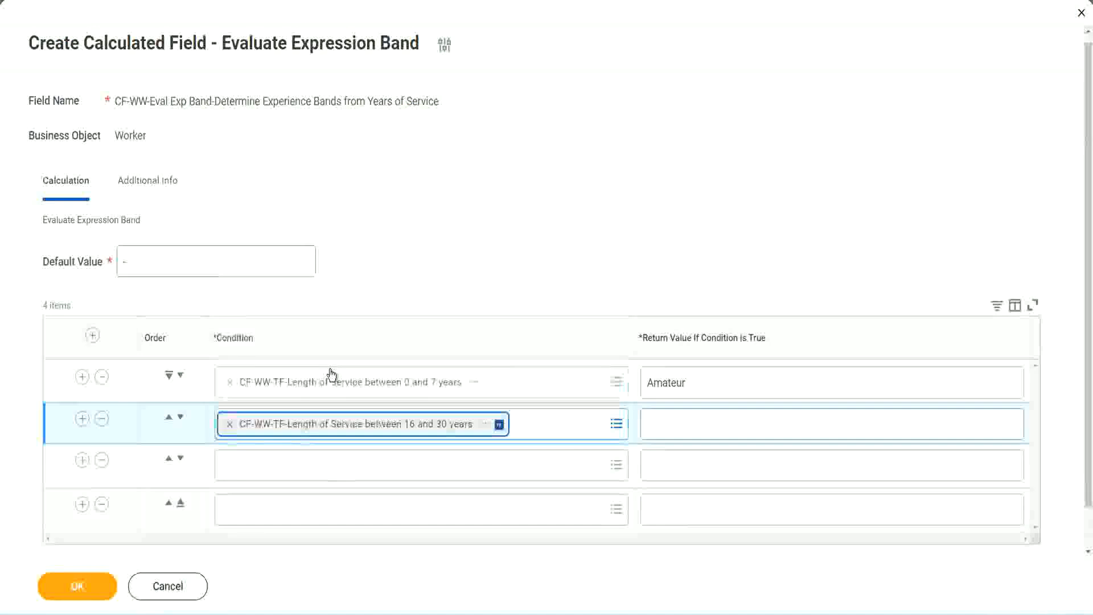
left_click(181, 417)
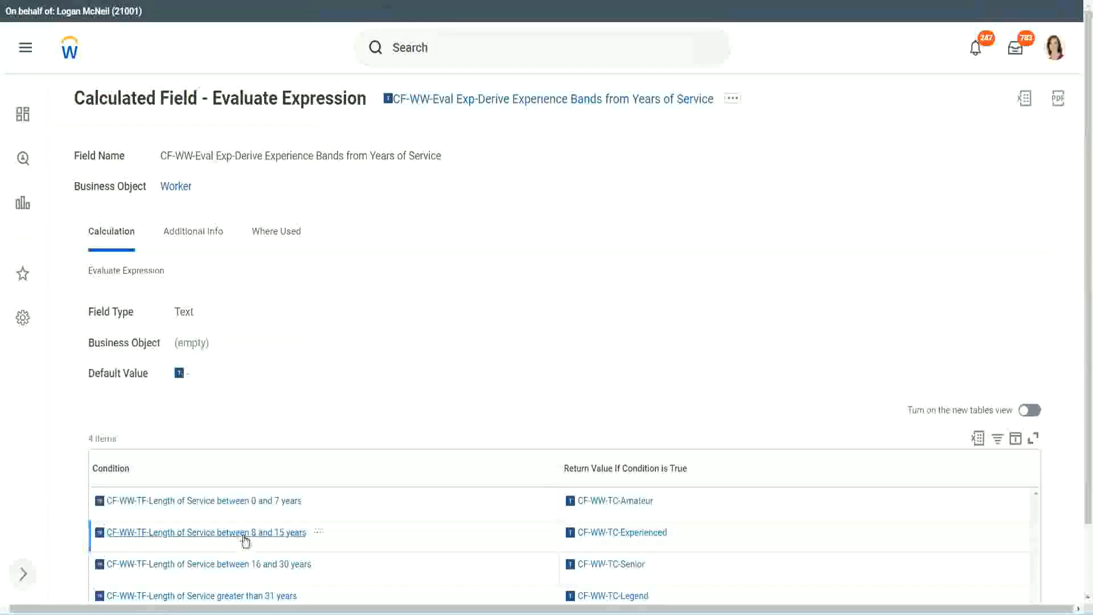
Step: Copy CF-WW-TF-Length of Service between 8 and 15 years from the existing field into the second row's condition
right_click(245, 540)
left_click(280, 461)
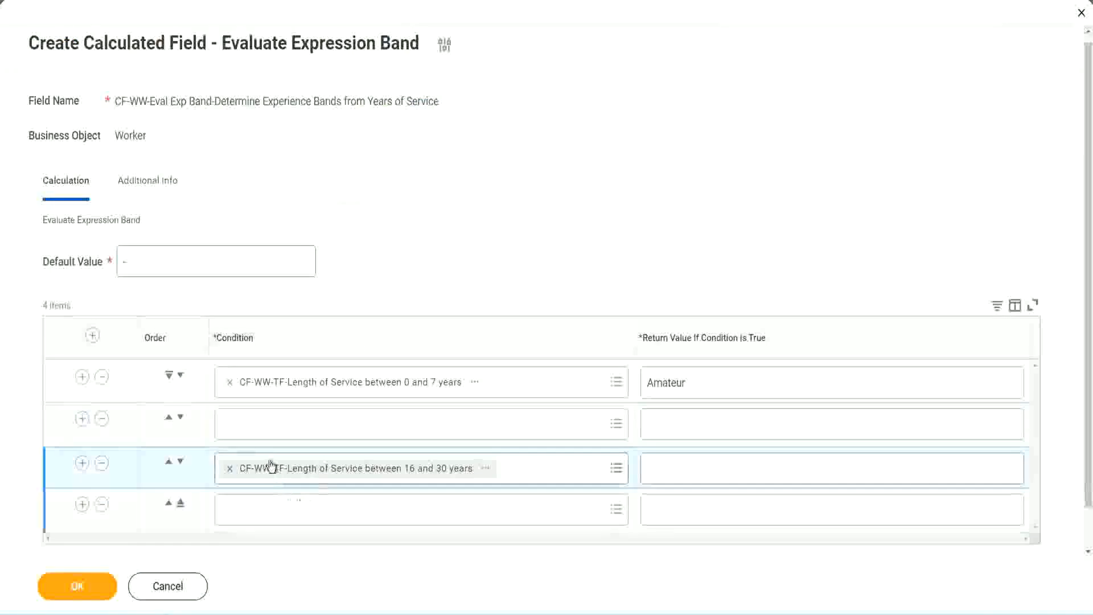
left_click(273, 435)
key("ctrl+v")
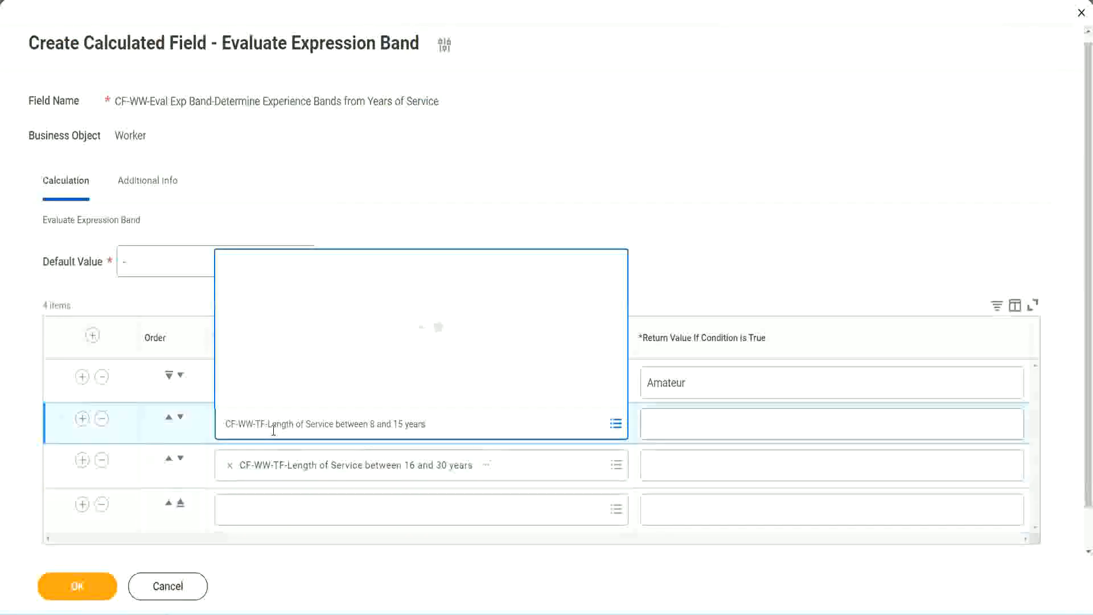
key("Return")
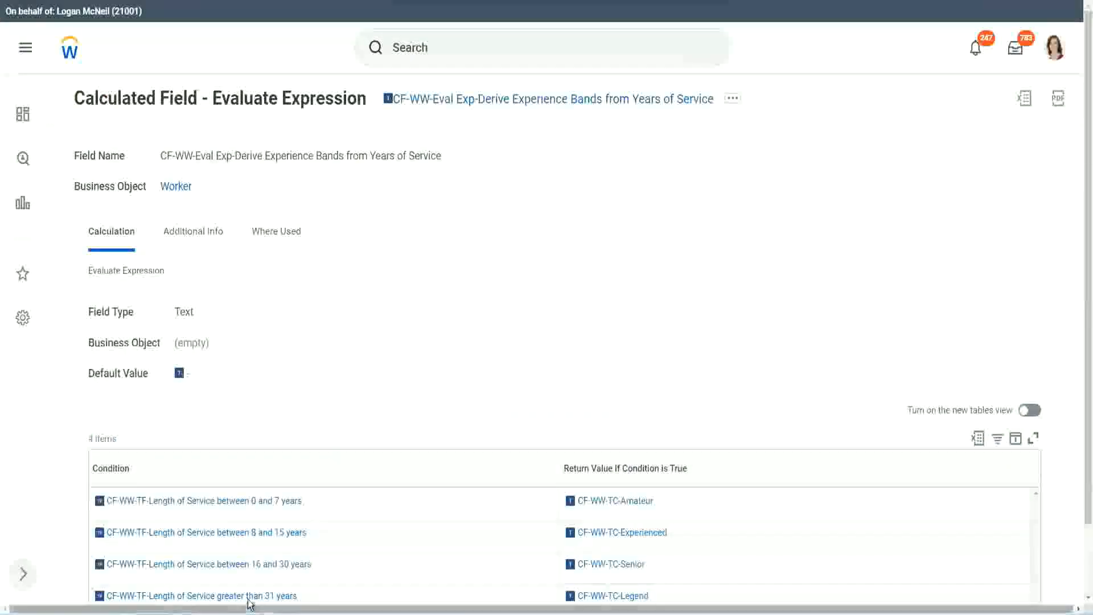
Step: Copy CF-WW-TF-Length of Service greater than 31 years from the existing field into the fourth row's condition
right_click(249, 601)
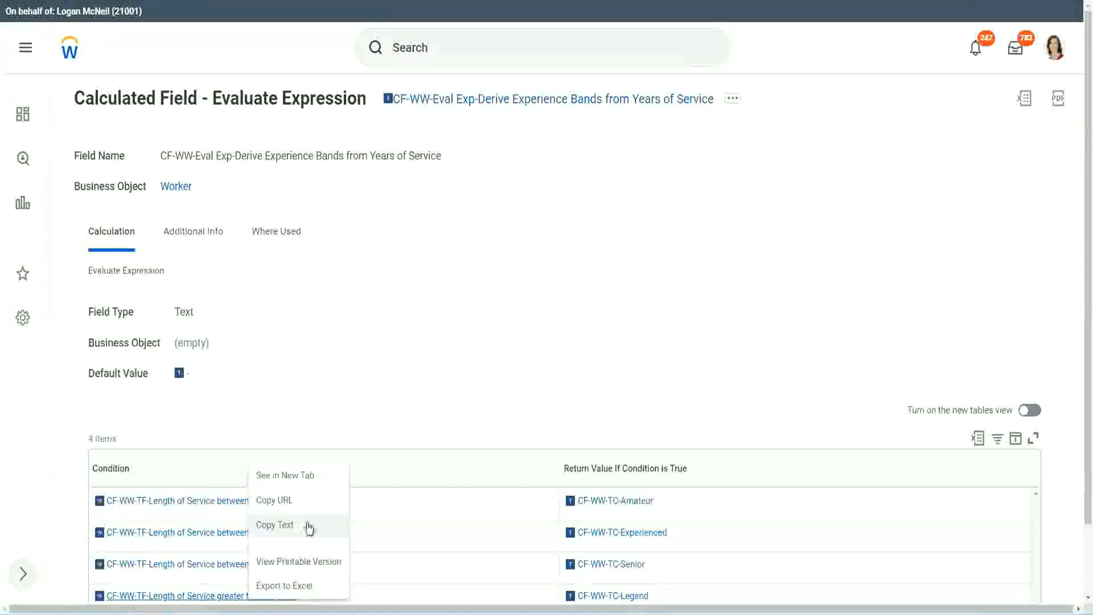
left_click(296, 525)
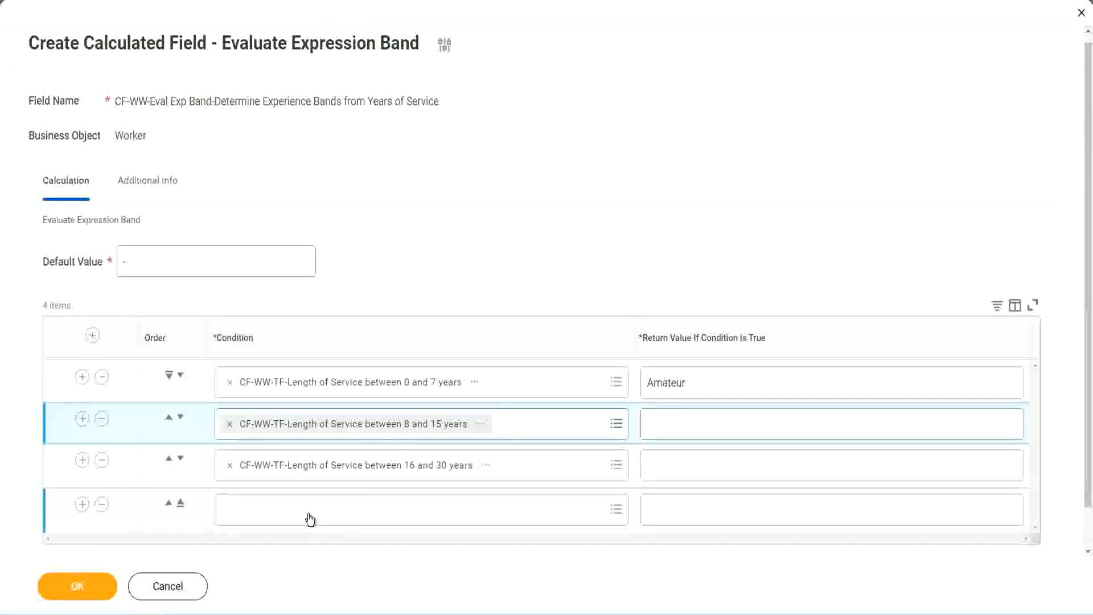
left_click(314, 502)
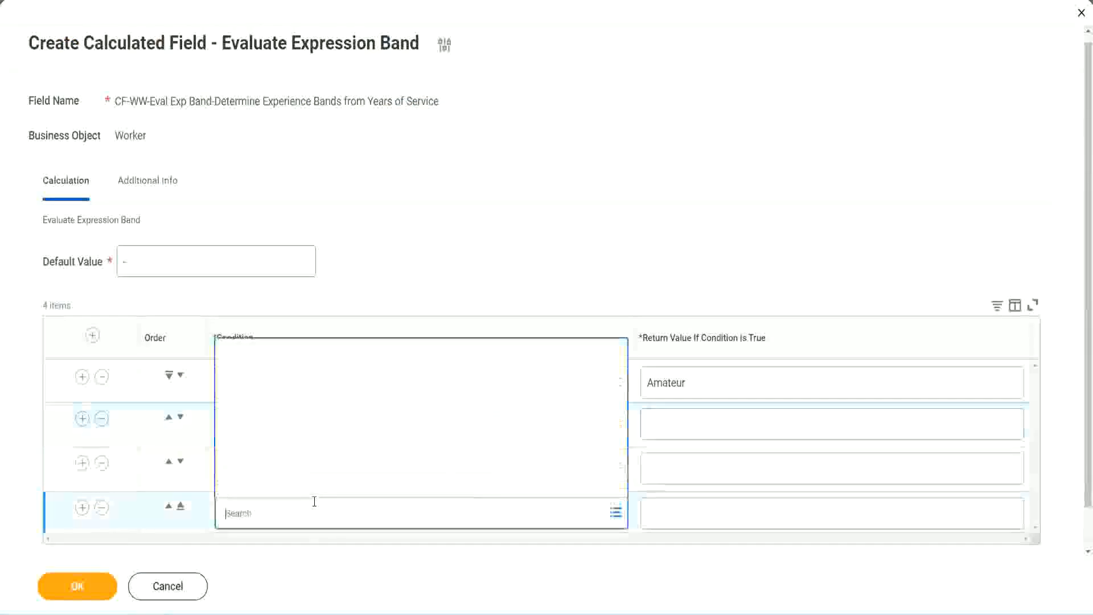
key("ctrl+v")
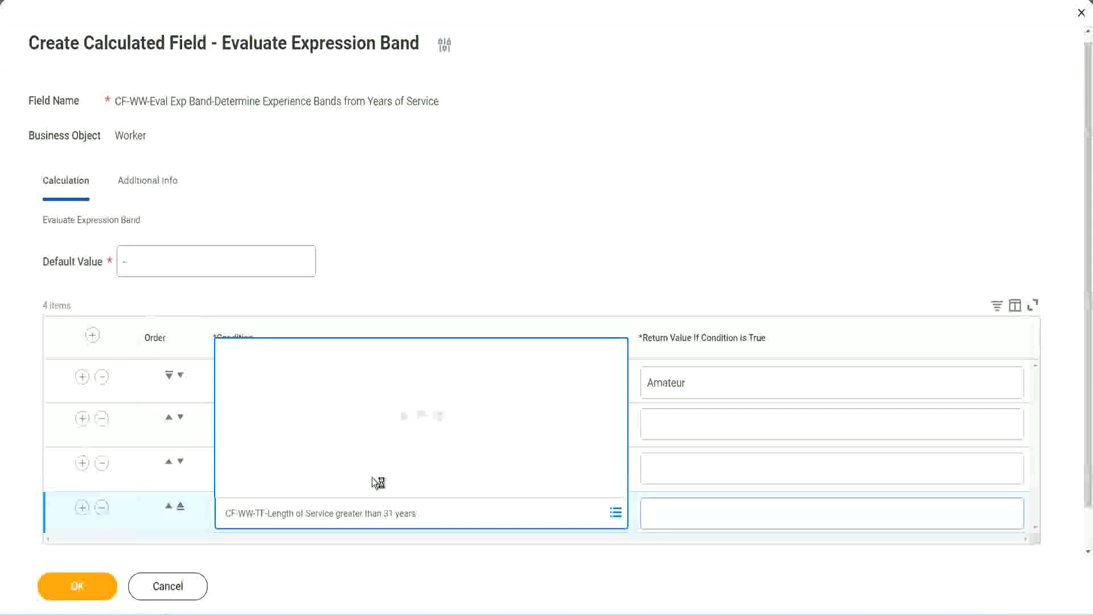
Step: Set the return values to Legend for the fourth row, Senior for the third and Experienced for the second, and save the calculated field
left_click(719, 513)
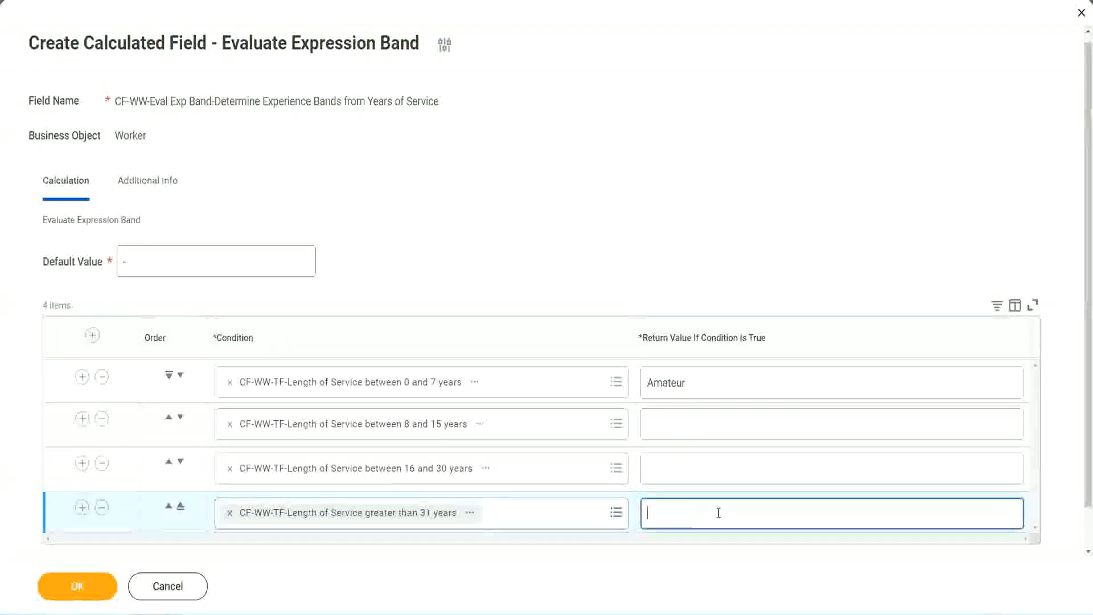
type("Le")
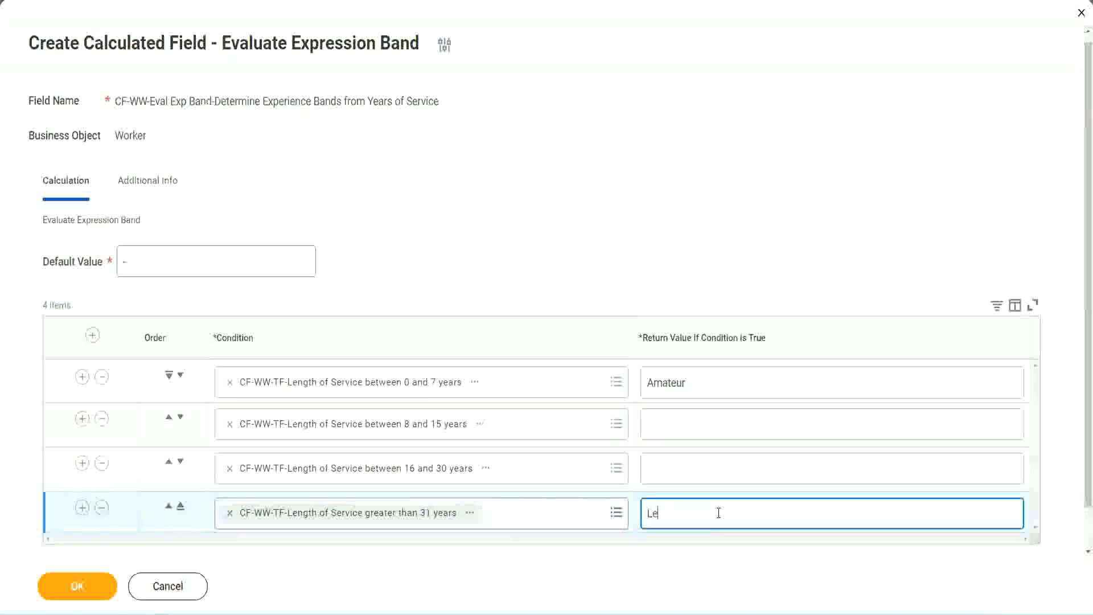
type("gend")
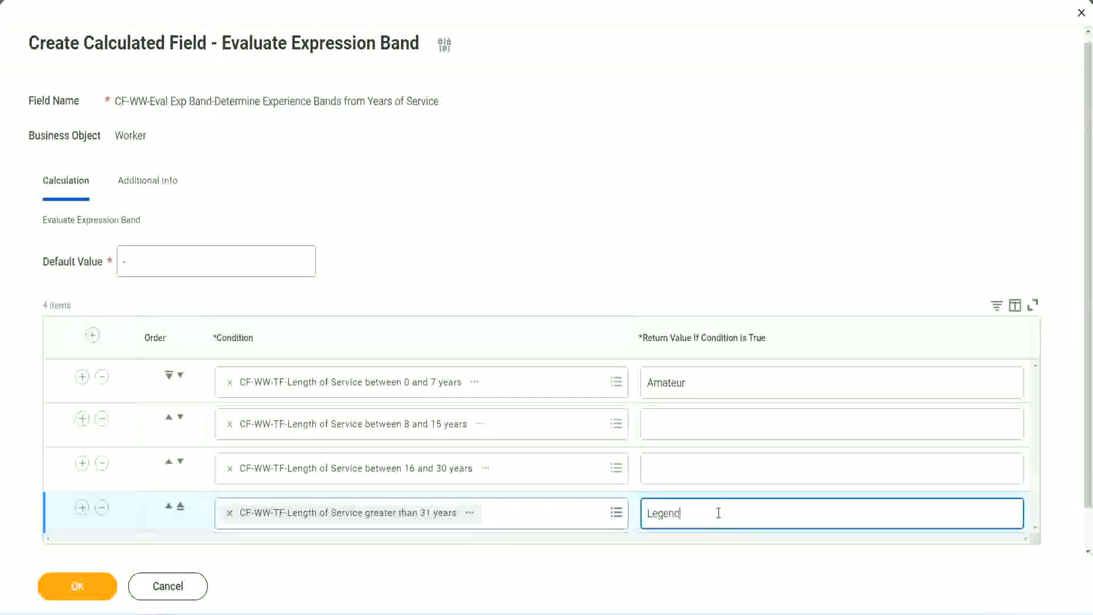
left_click(672, 467)
type("Senior")
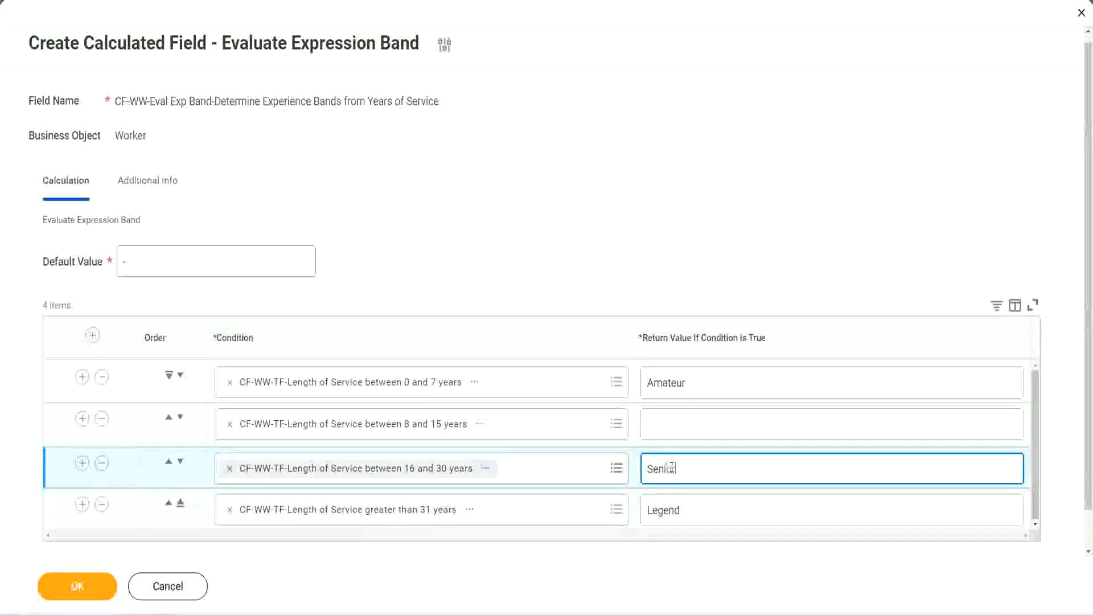
left_click(690, 425)
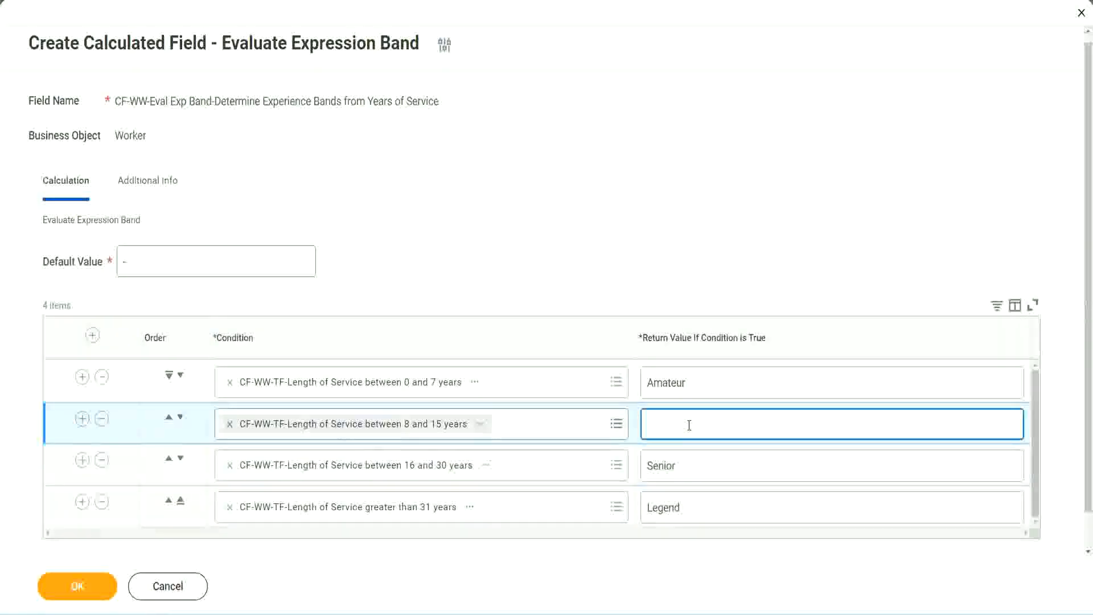
type("Experienced")
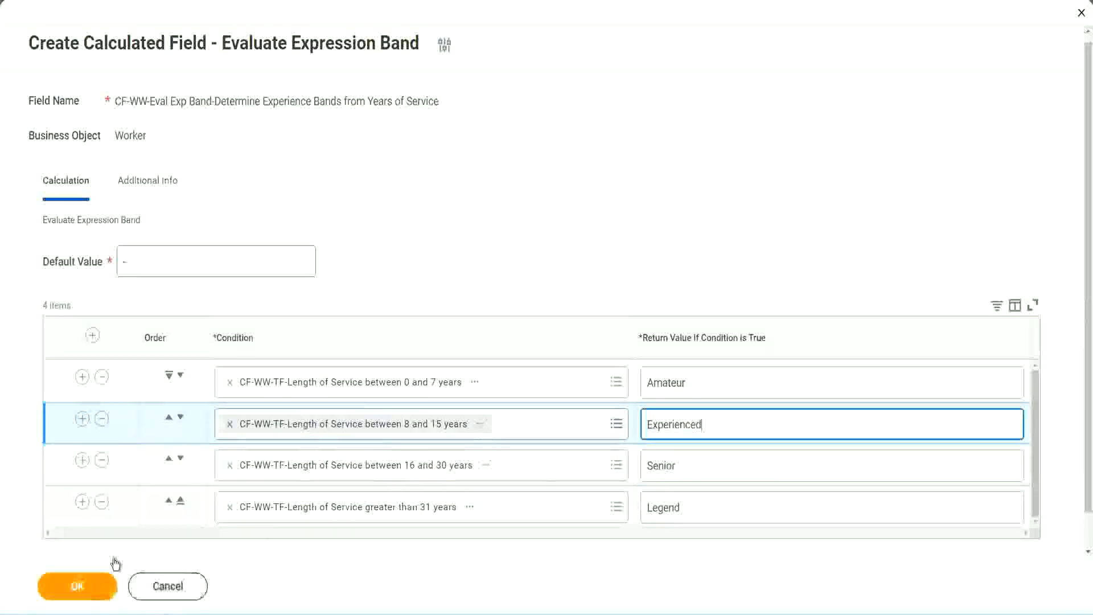
left_click(105, 580)
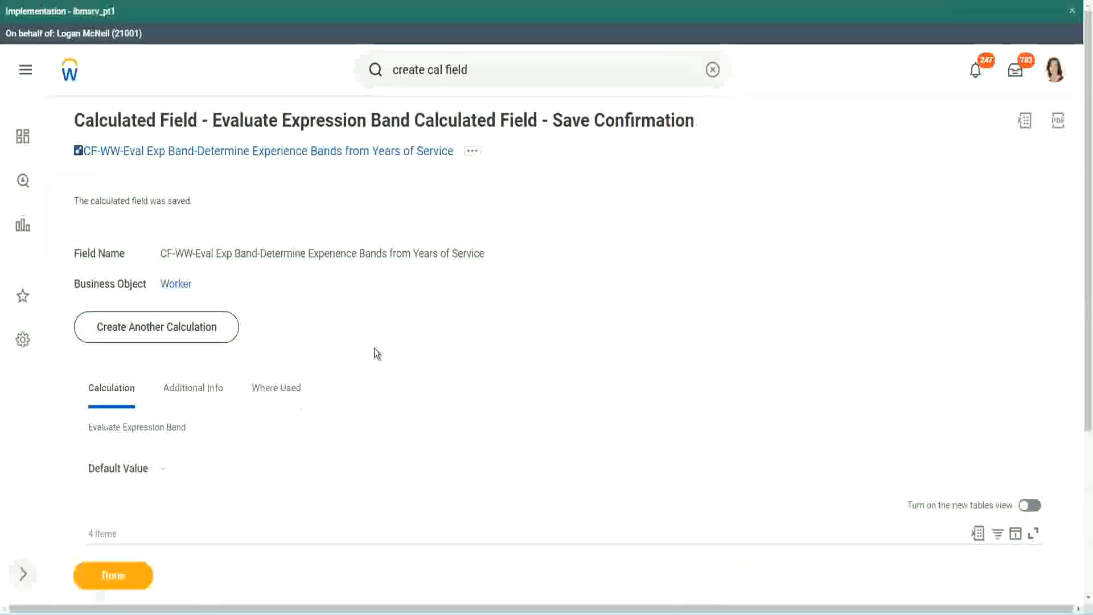
Step: Check the return value of each condition in the saved field and copy the field's name as text
scroll(374, 349, "down", 3)
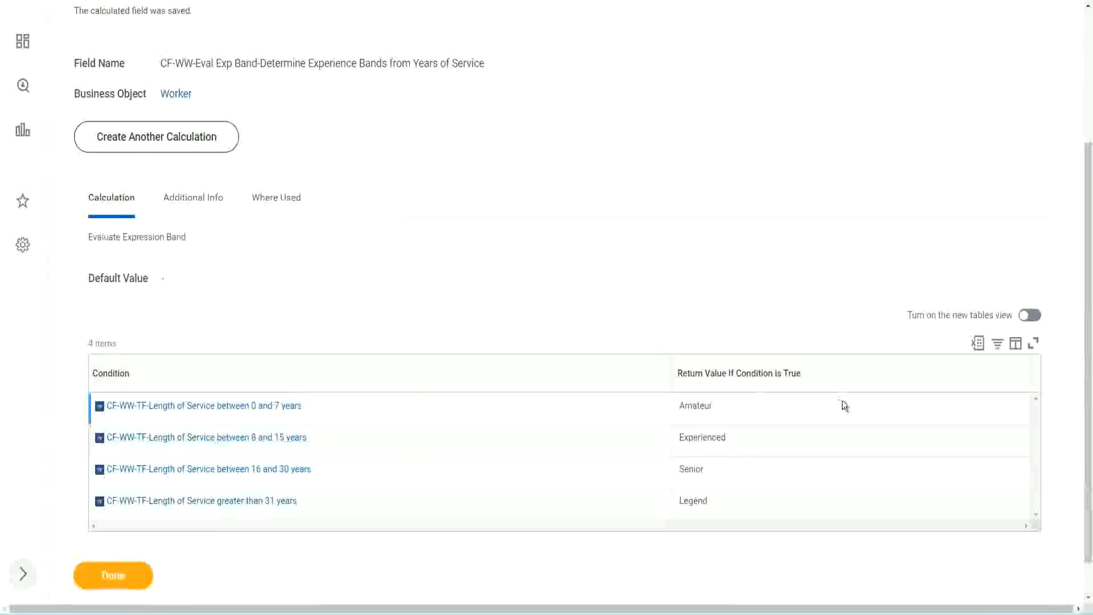
double_click(696, 406)
double_click(693, 440)
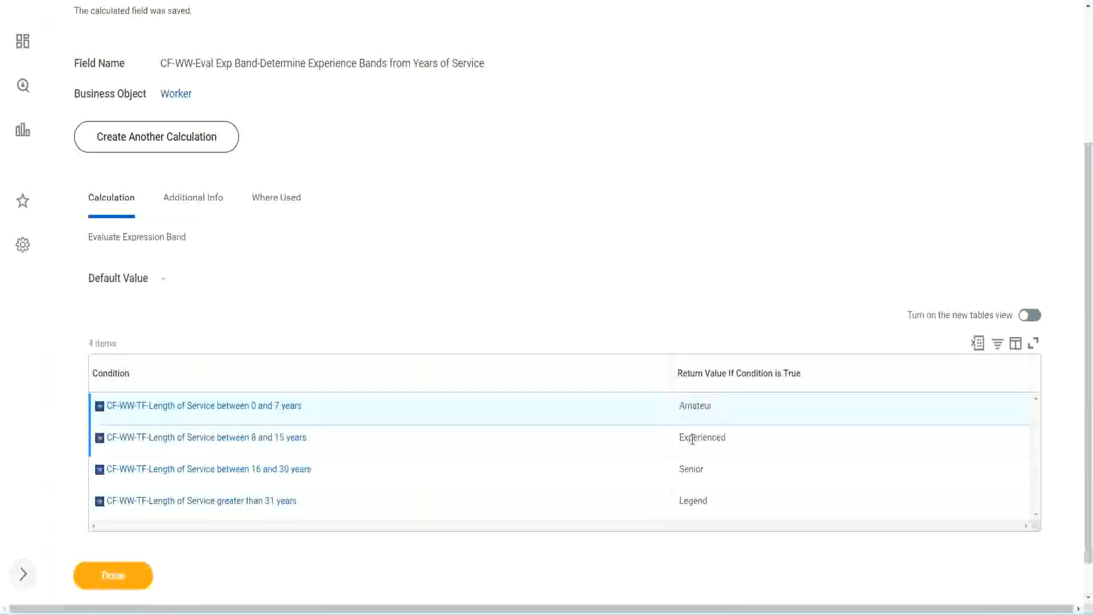
double_click(692, 469)
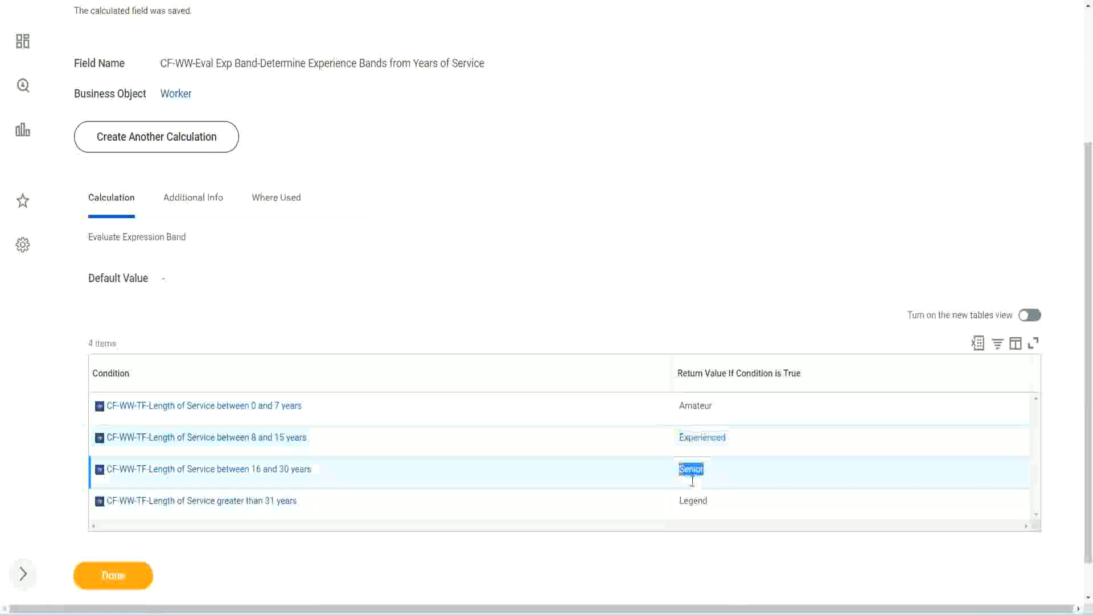
left_click(695, 496)
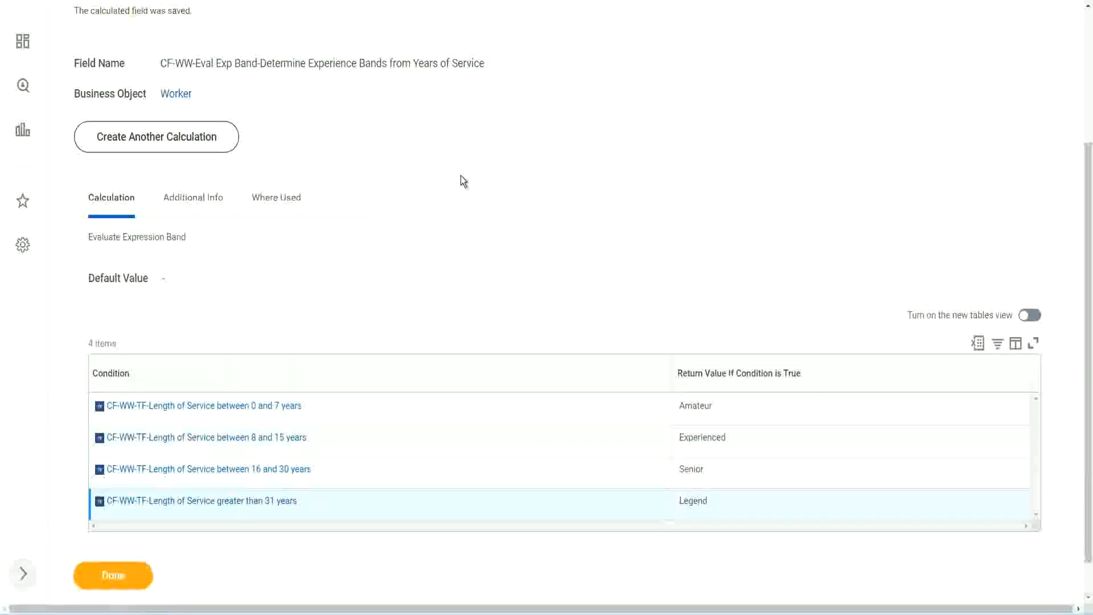
scroll(461, 178, "up", 4)
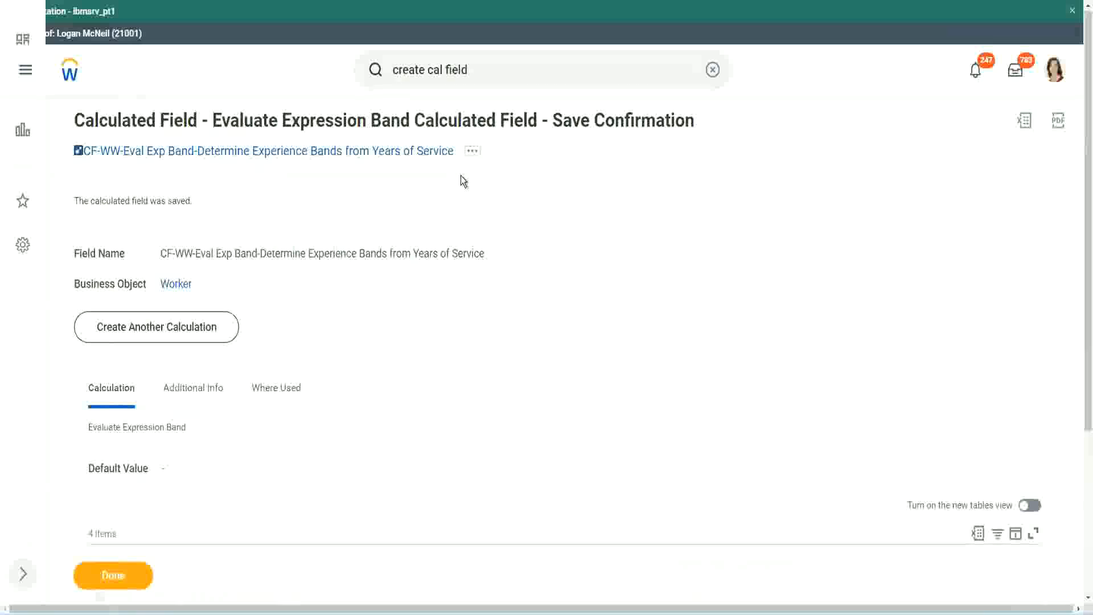
right_click(357, 154)
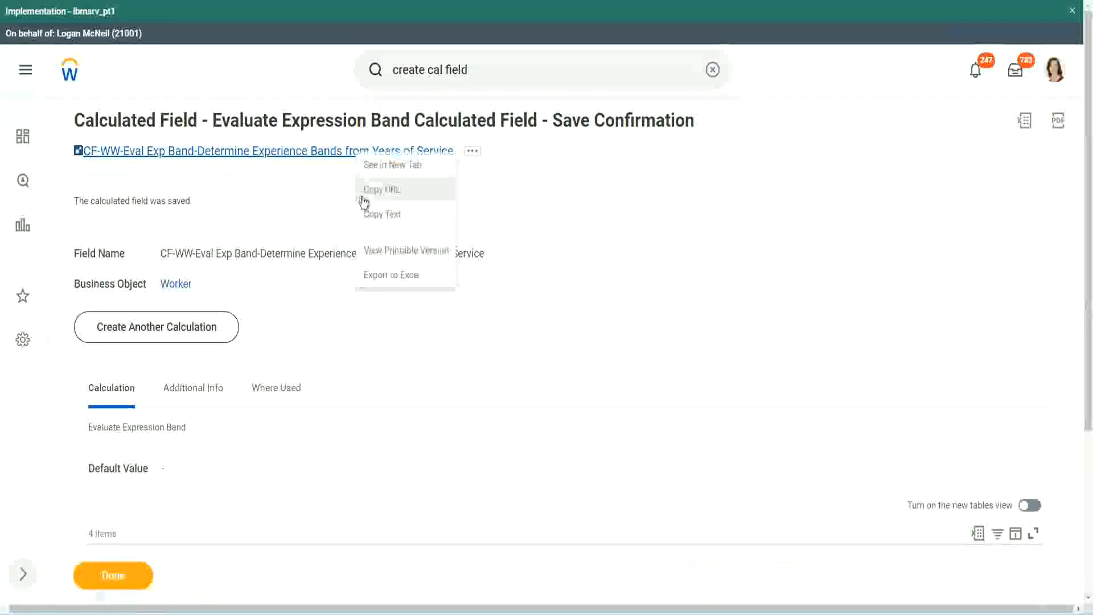
left_click(378, 215)
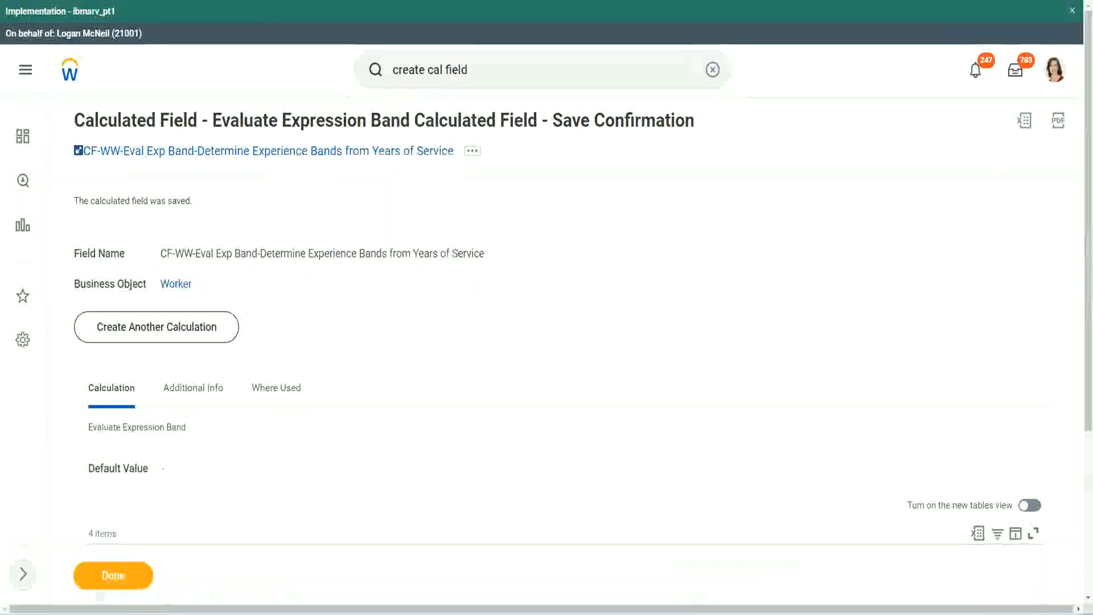
Step: Examine the saved conditions, the Calculated Fields - Functions slide and the experience band notes in Notepad++, and return to Workday
scroll(362, 442, "down", 2)
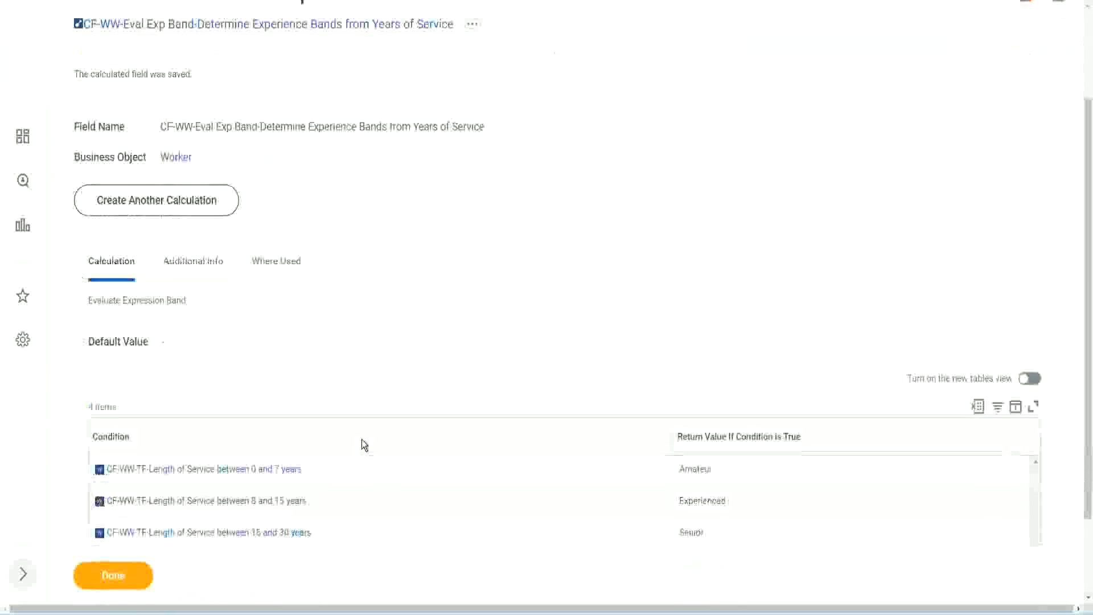
scroll(362, 440, "down", 1)
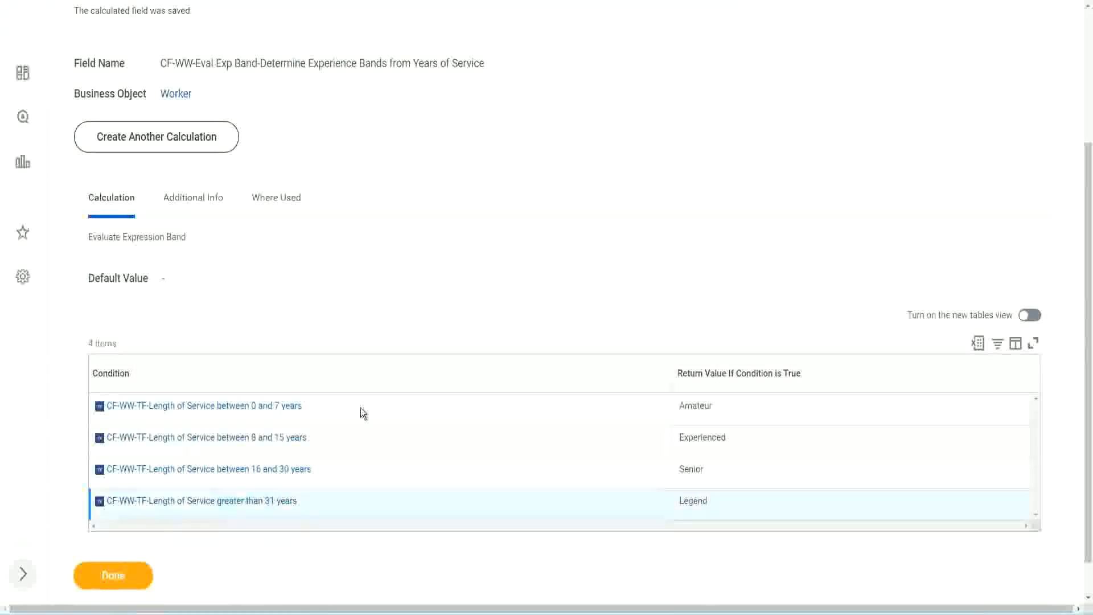
scroll(361, 413, "down", 1)
scroll(383, 257, "up", 2)
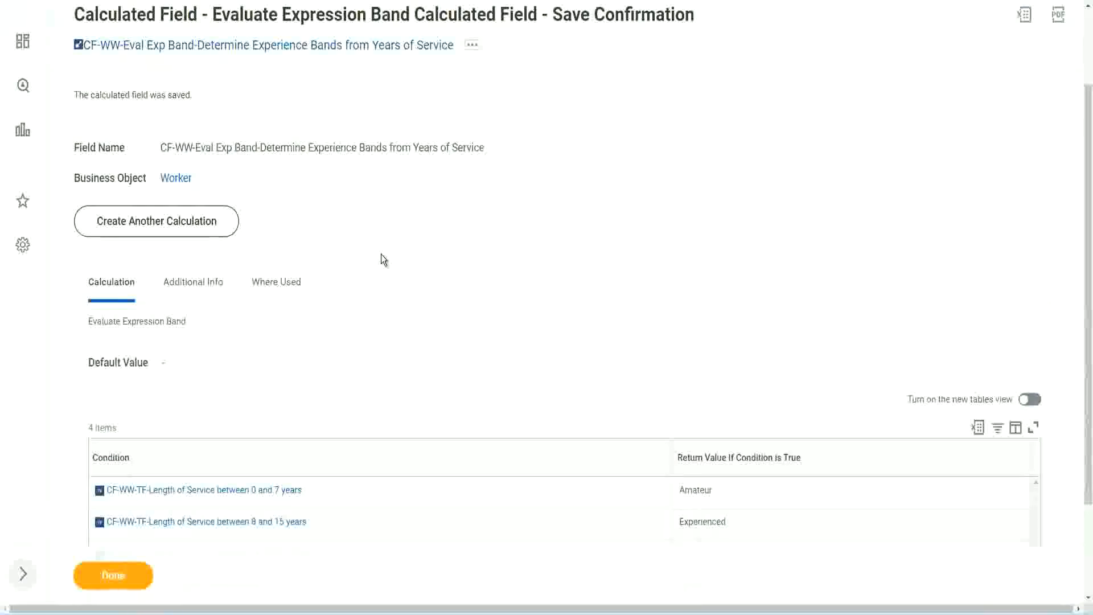
scroll(380, 254, "down", 2)
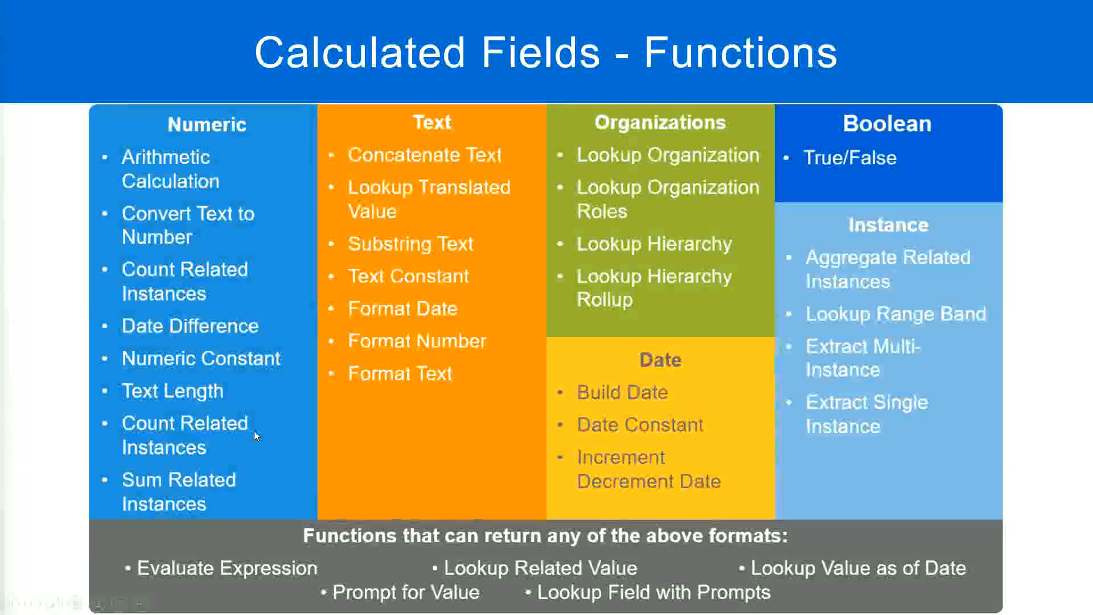
key("alt+Tab")
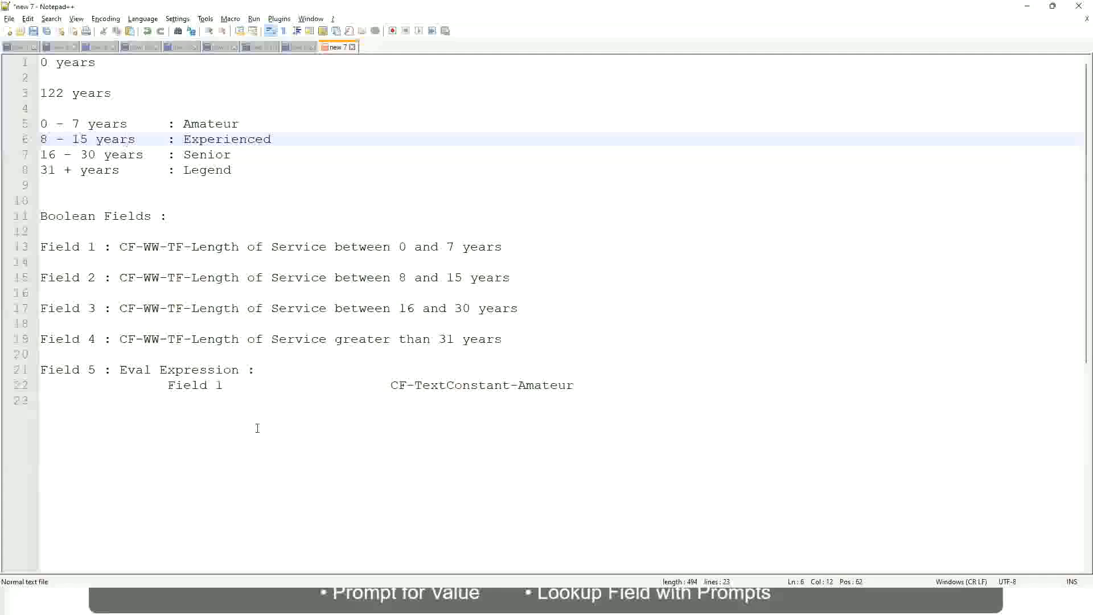
key("alt+Tab")
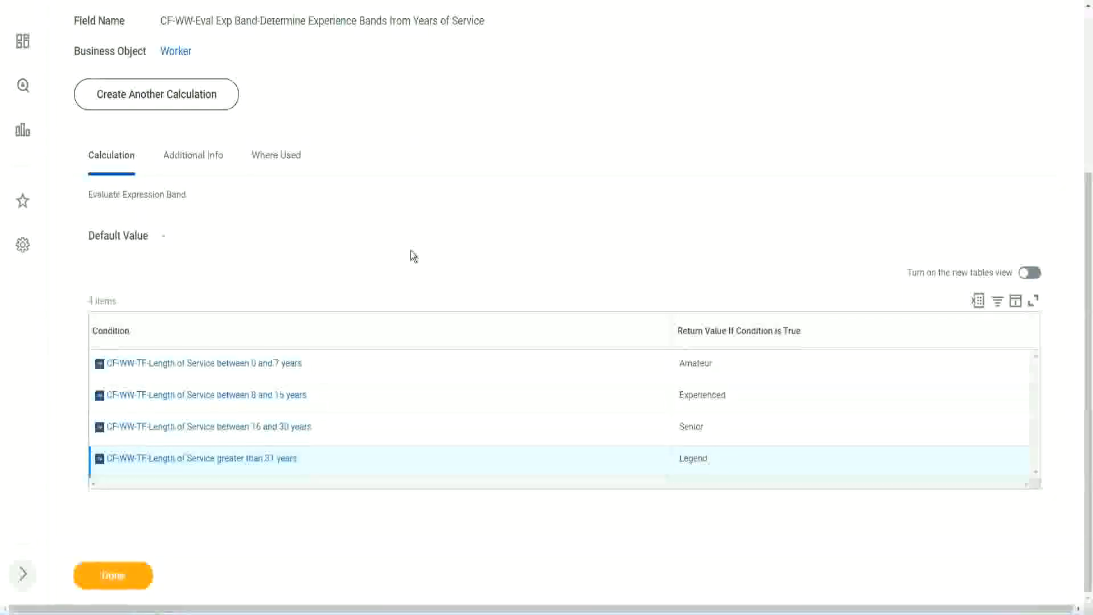
Step: Look over the saved Evaluate Expression Band definition once more and close its save confirmation
scroll(411, 250, "up", 1)
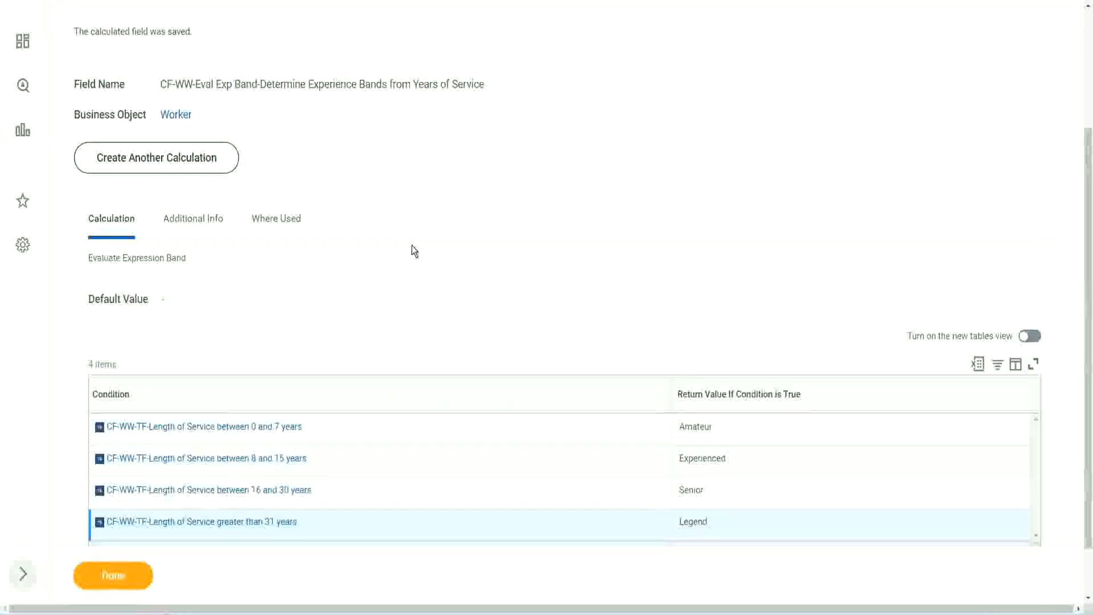
scroll(411, 245, "up", 3)
scroll(411, 245, "down", 4)
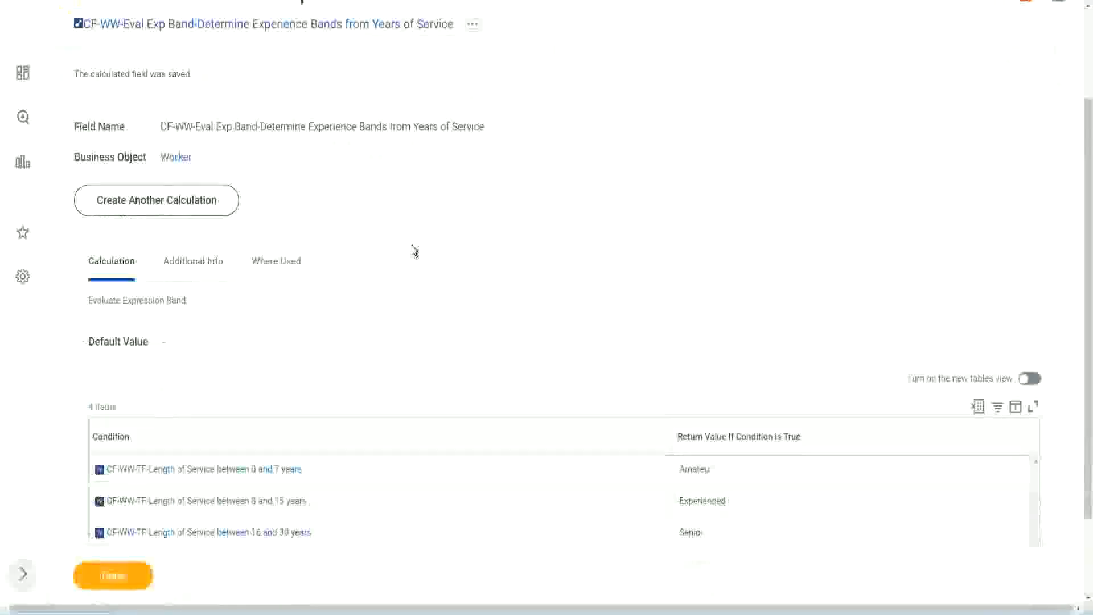
left_click(126, 574)
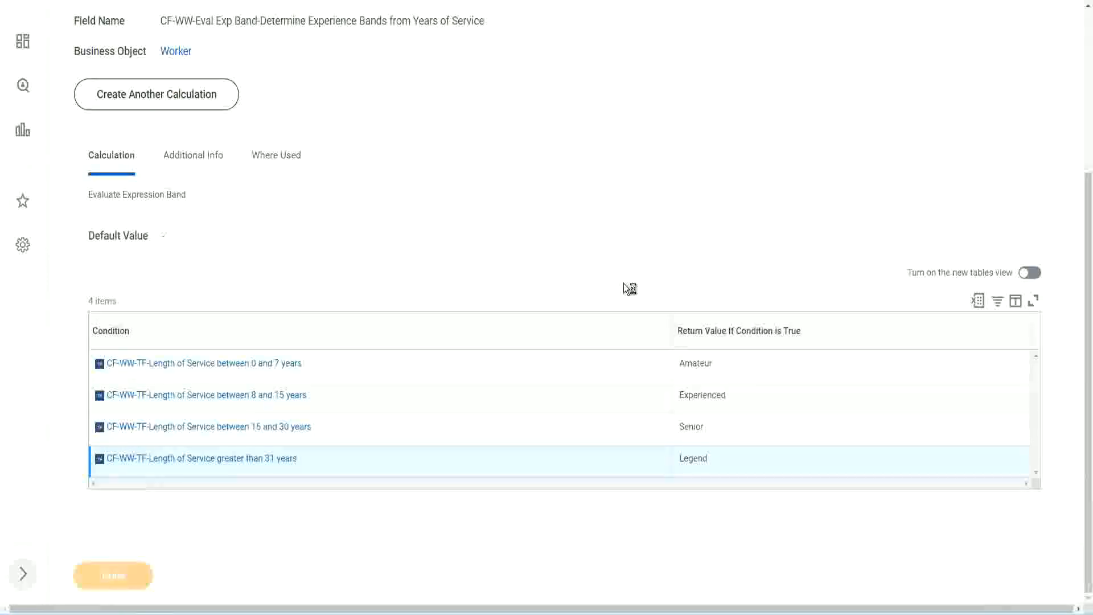
Step: Open the WW Employee Details custom report for editing and go to the last rows of its columns list
scroll(490, 254, "down", 2)
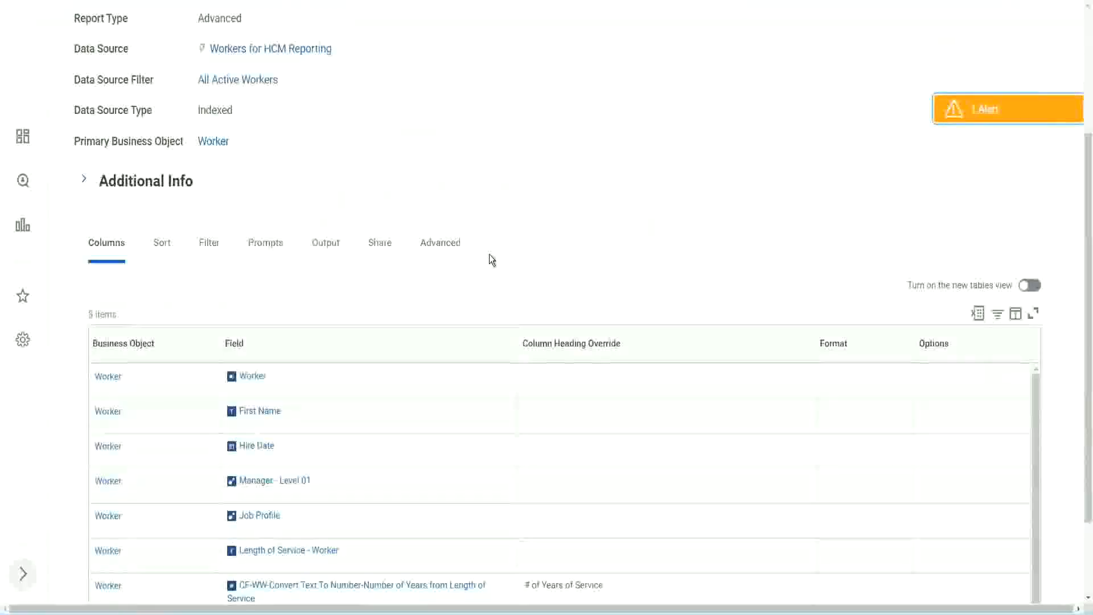
scroll(490, 255, "up", 3)
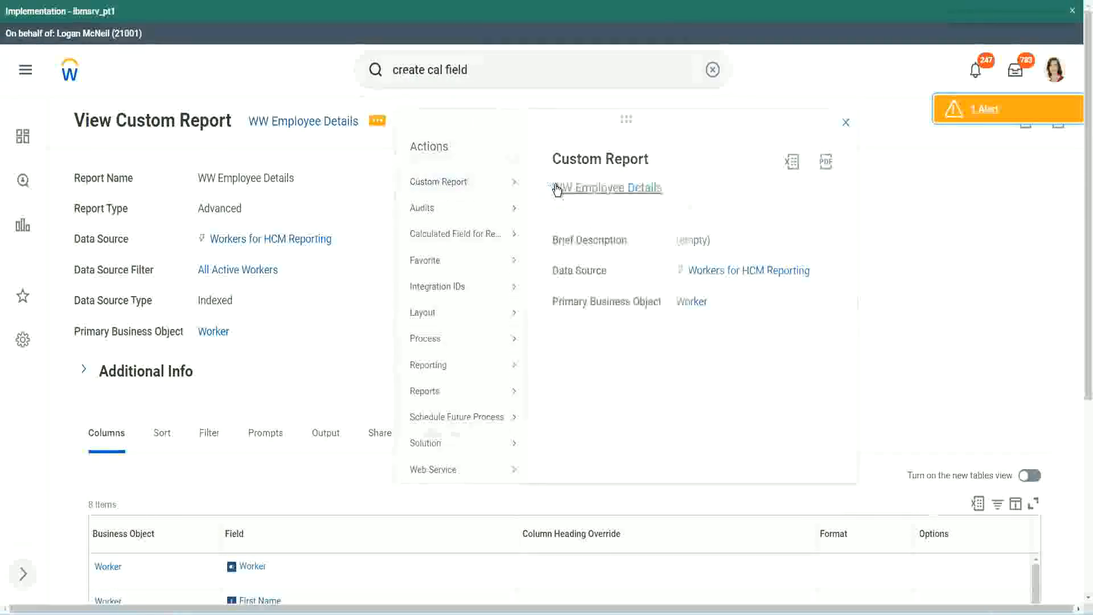
left_click(556, 188)
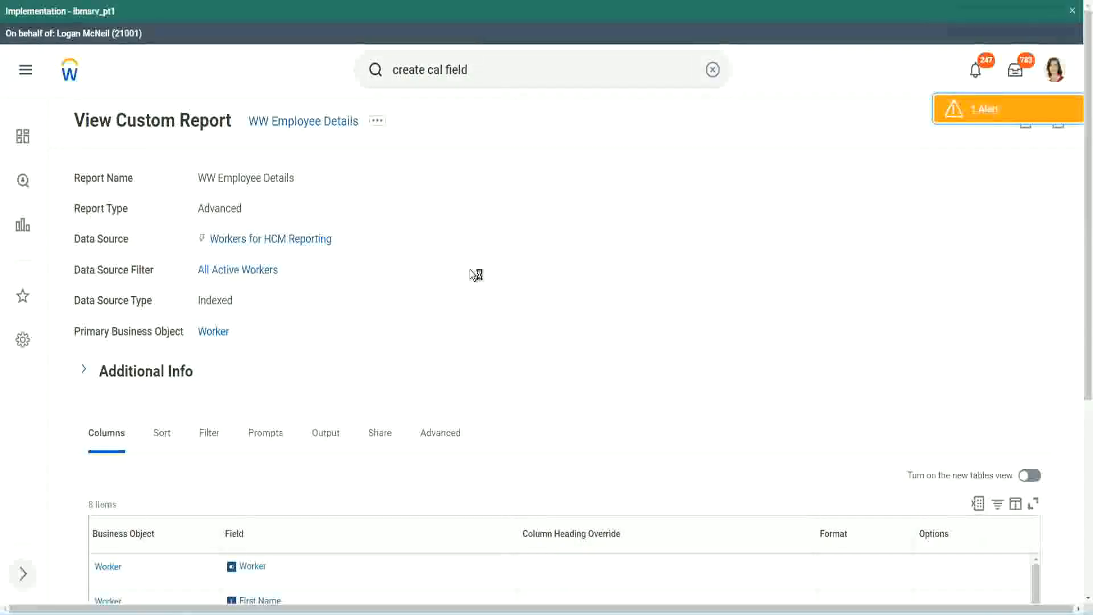
scroll(470, 269, "down", 1)
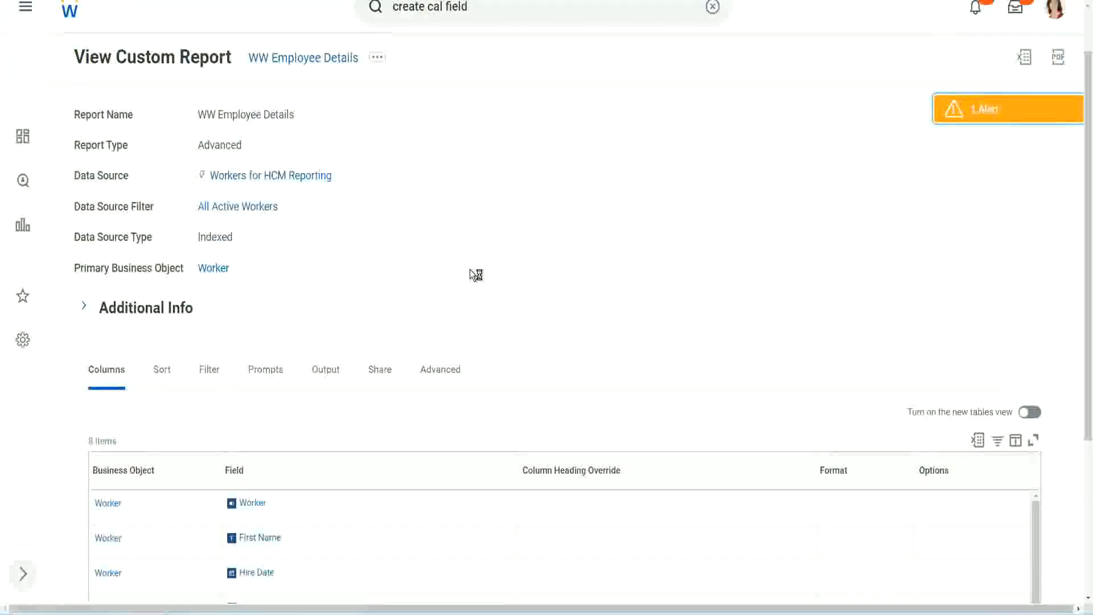
scroll(470, 268, "down", 4)
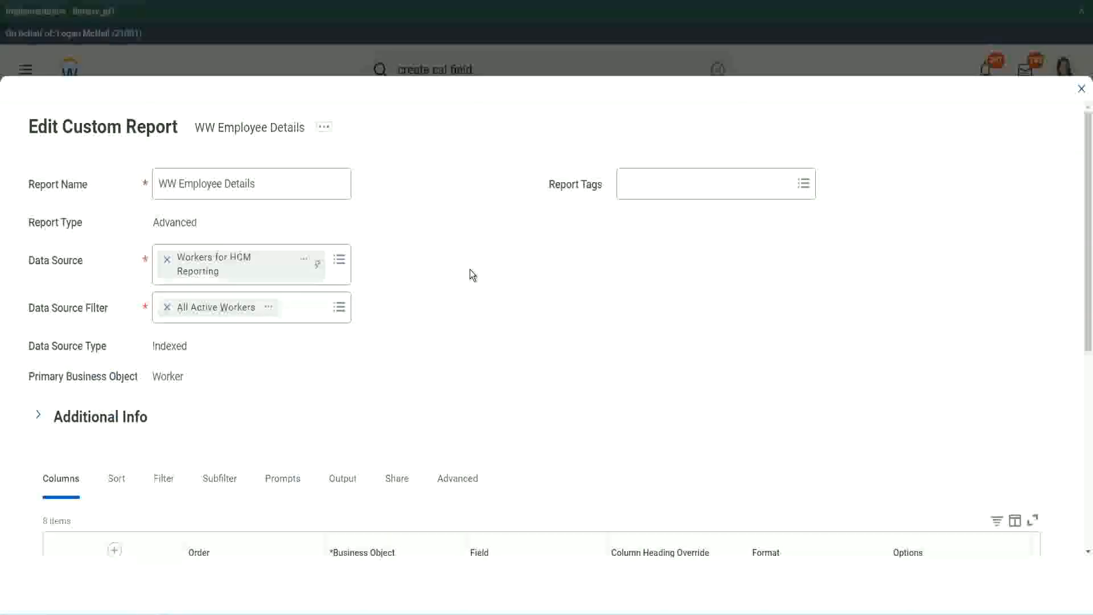
scroll(469, 268, "down", 8)
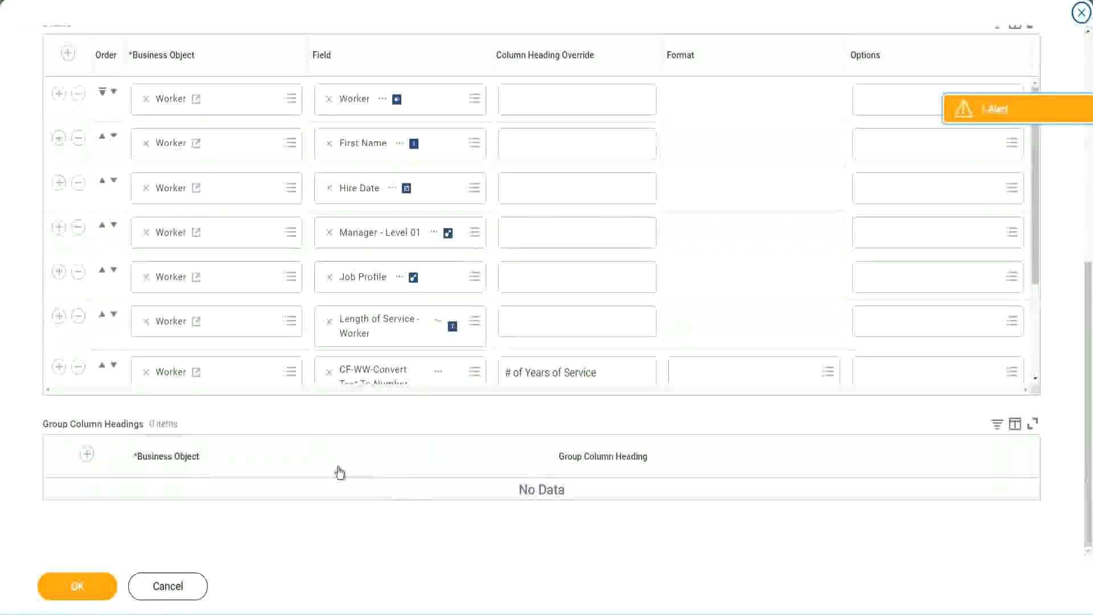
scroll(200, 313, "down", 2)
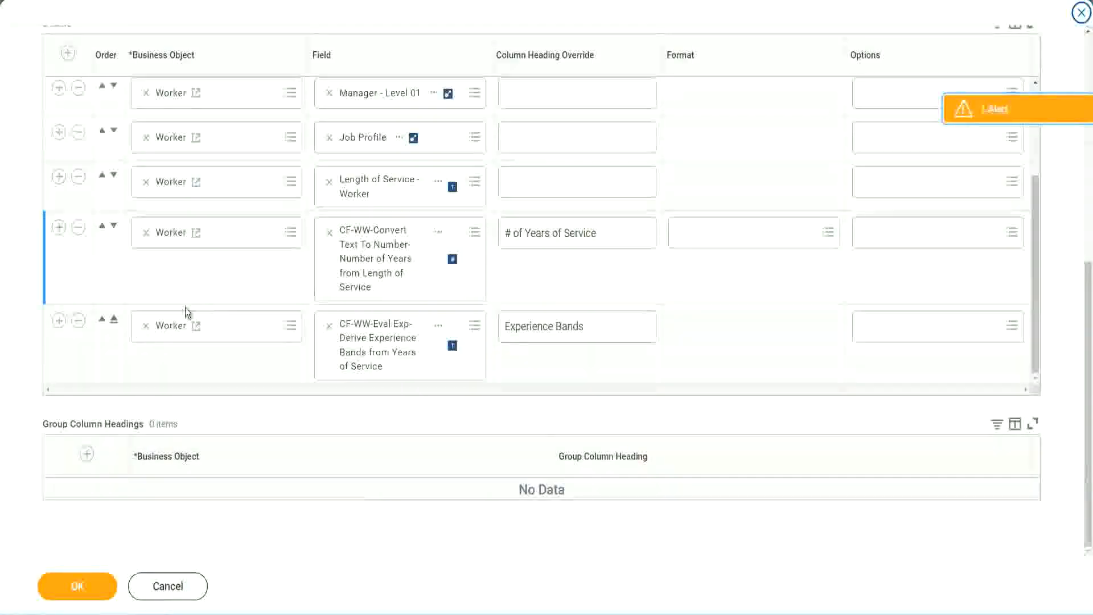
Step: Add a Worker column after the Experience Bands column and paste that column's field name into the new row's Field search
left_click(58, 321)
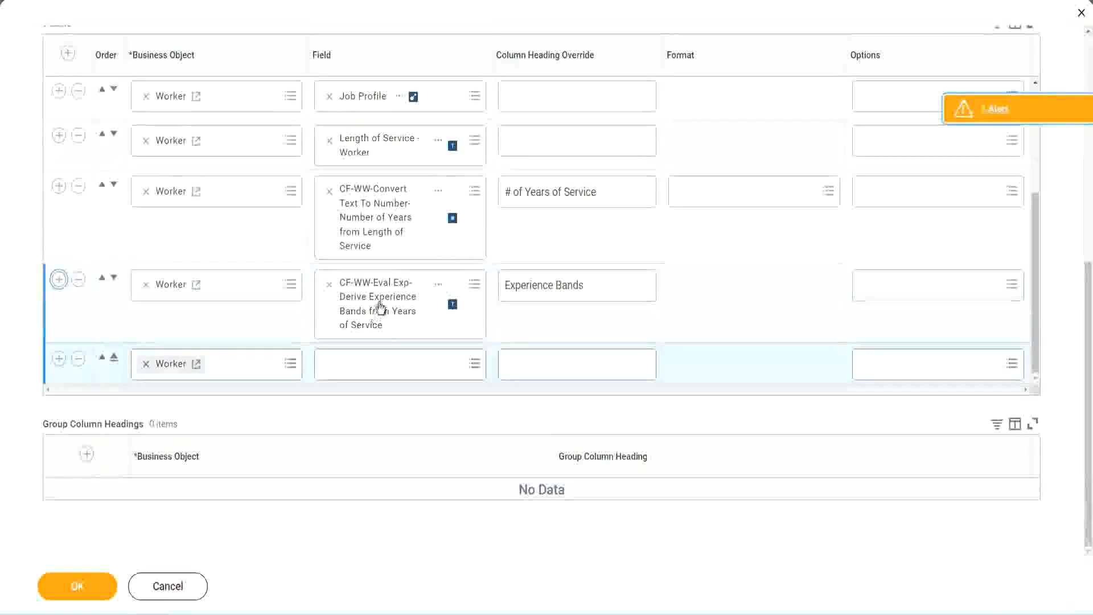
right_click(378, 309)
left_click(411, 366)
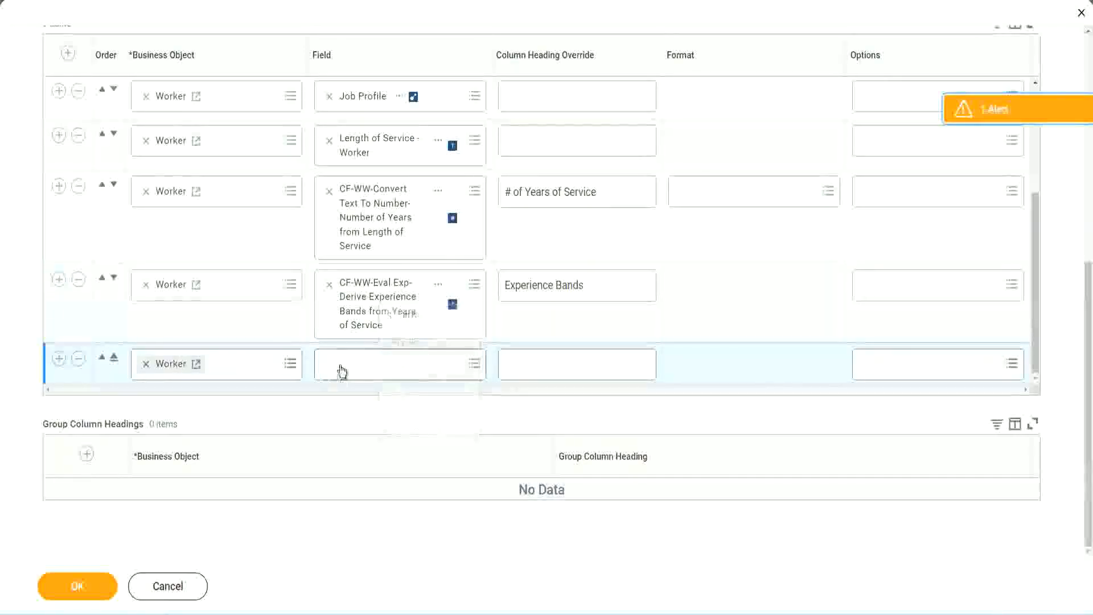
left_click(408, 371)
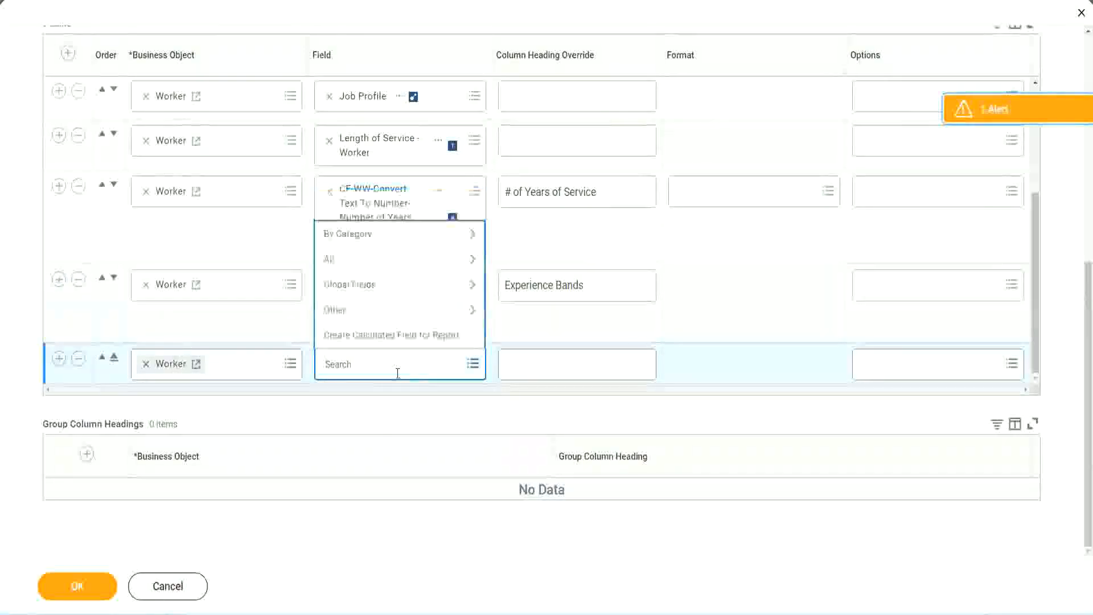
key("ctrl+v")
Step: Change the field search to CF-WW-Eval Exp Band and choose CF-WW-Eval Exp Band-Determine Experience Bands from Years of Service
left_click_drag(400, 360, 277, 359)
left_click(388, 365)
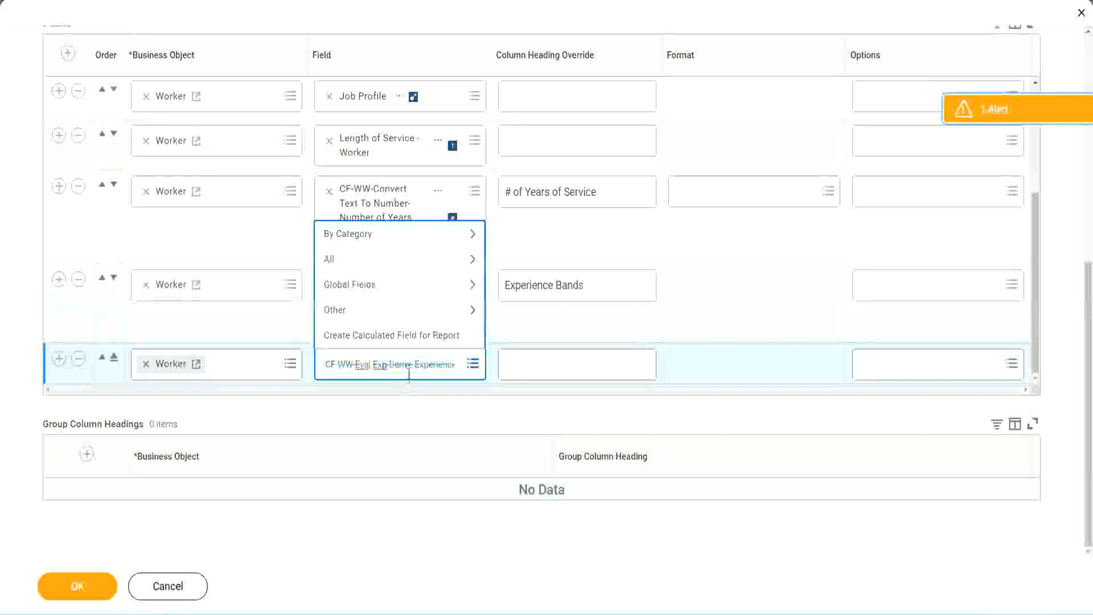
type("Band")
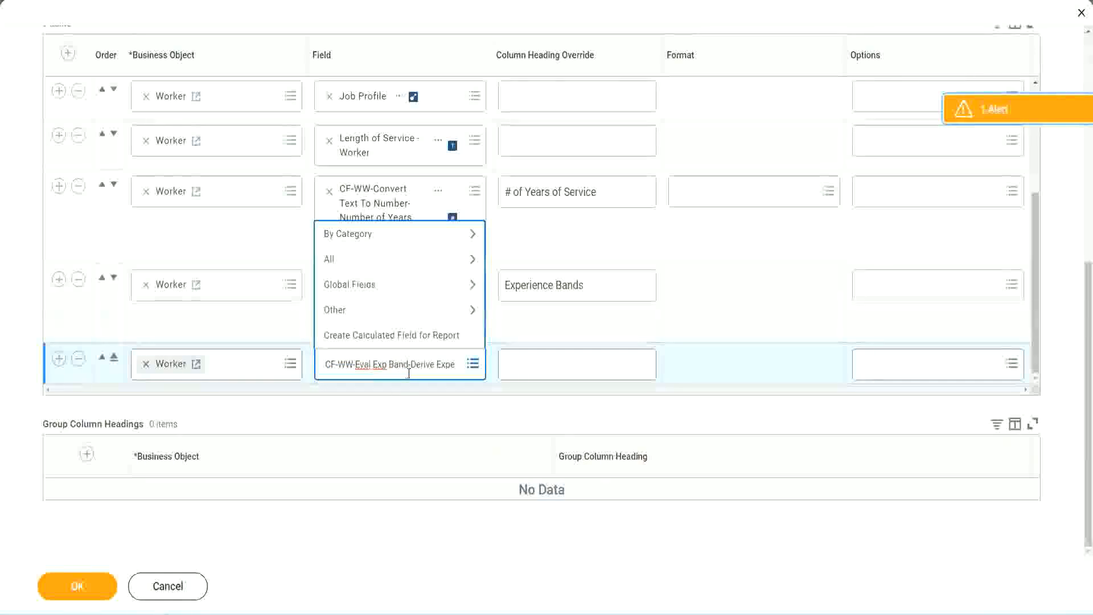
key("Delete")
key("Delete")
key("Delete")
key("Delete")
key("Delete")
key("Delete")
key("Delete")
key("Delete")
key("Delete")
key("Delete")
key("Delete")
key("Delete")
key("Delete")
key("Delete")
key("Delete")
key("Delete")
key("Delete")
key("Delete")
key("Delete")
key("Delete")
key("Delete")
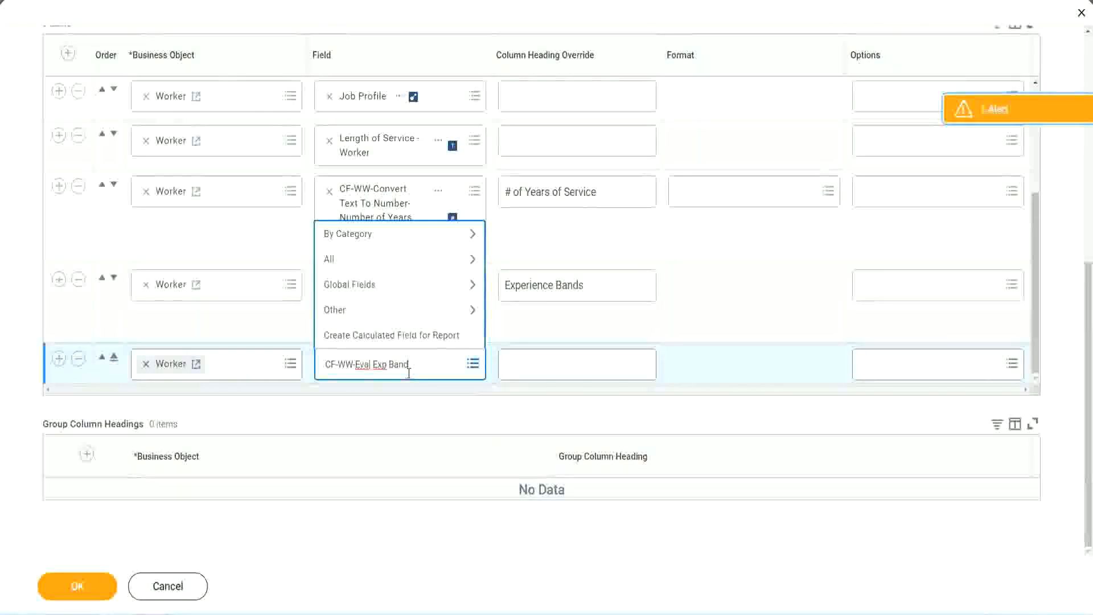
key("Return")
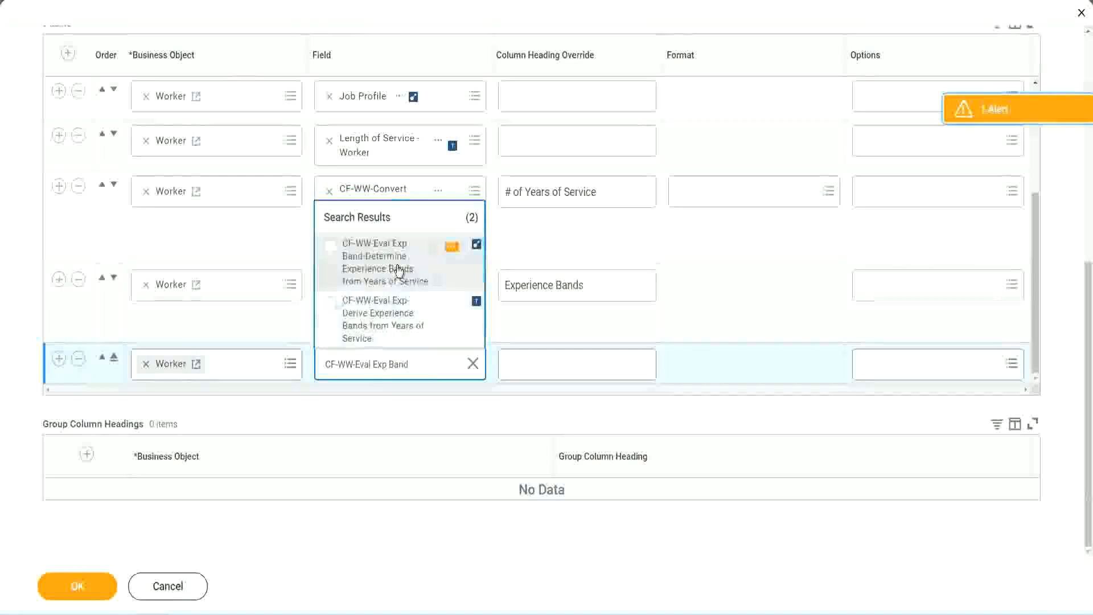
left_click(399, 269)
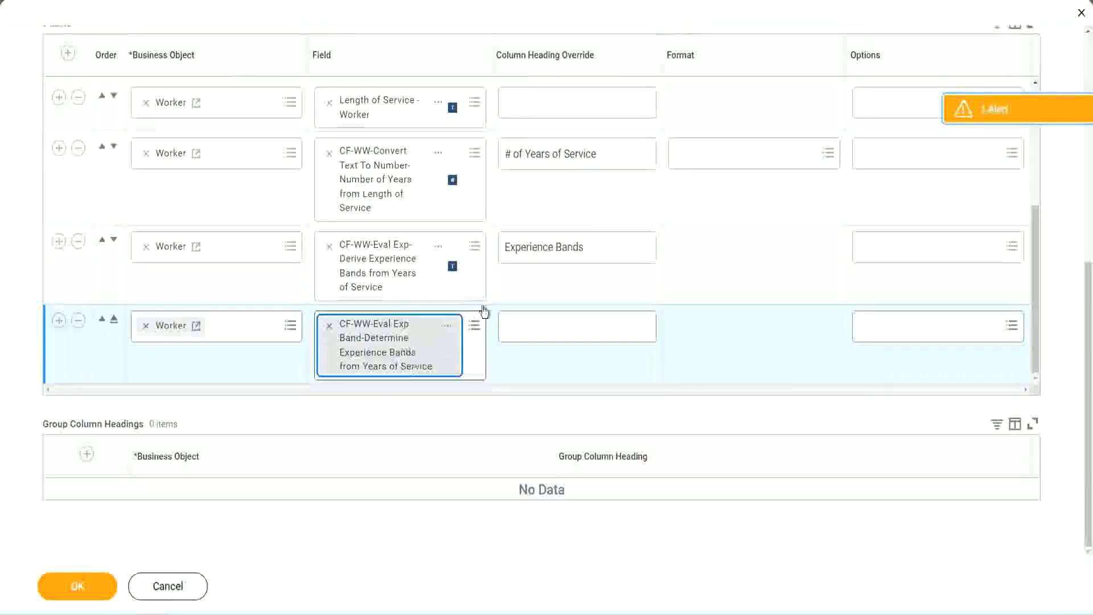
Step: Set the new column's heading override to Experience Bands (Eval Exp Bands), reusing the heading text from the row above
left_click(601, 247)
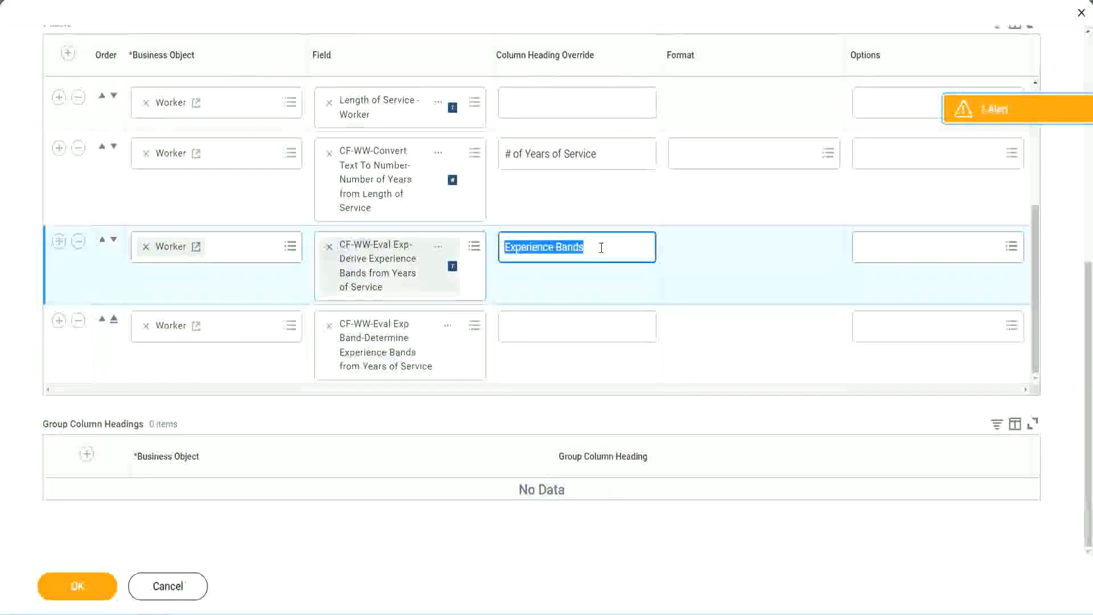
left_click(530, 325)
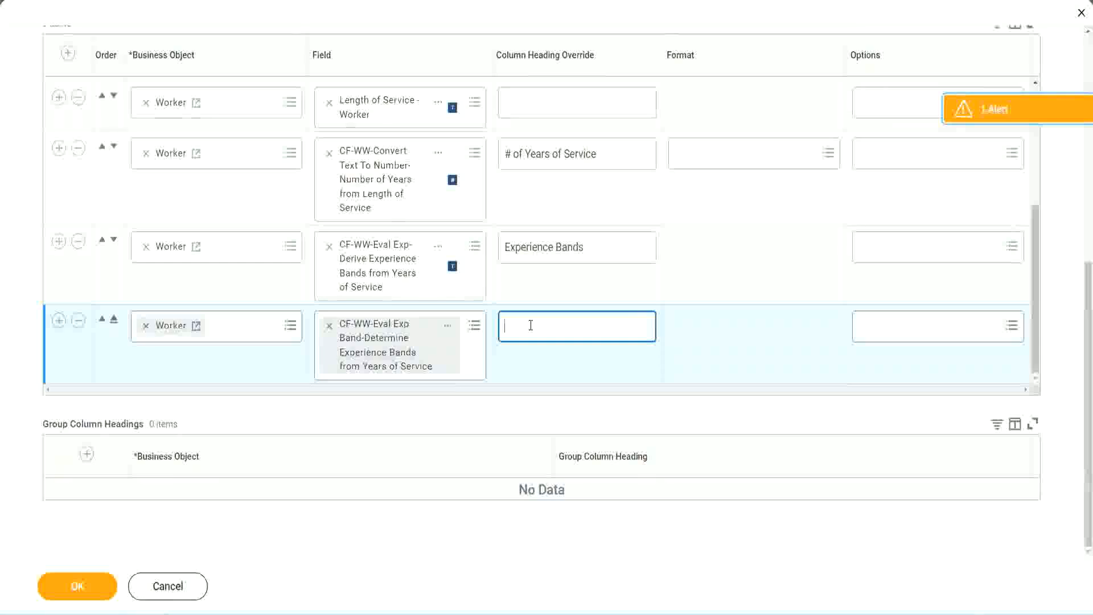
key("ctrl+v")
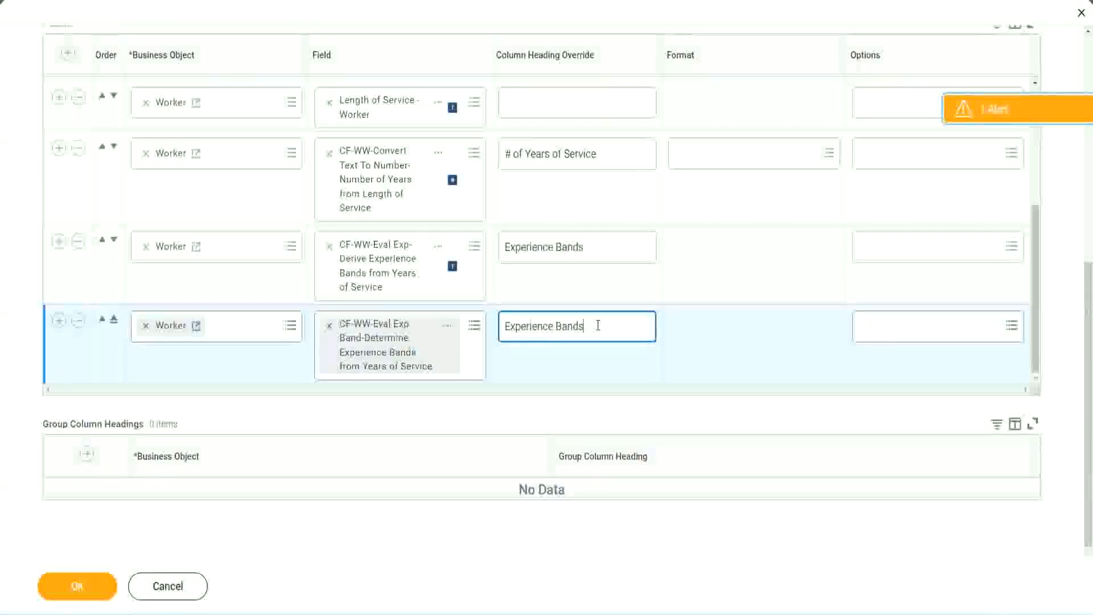
type("(")
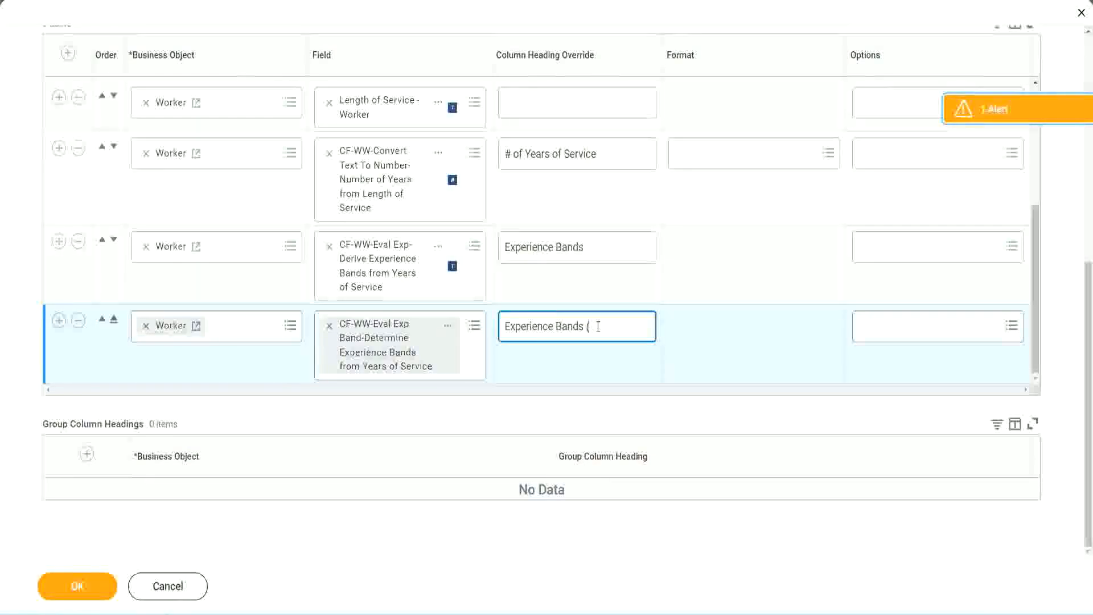
type("Eval Exp")
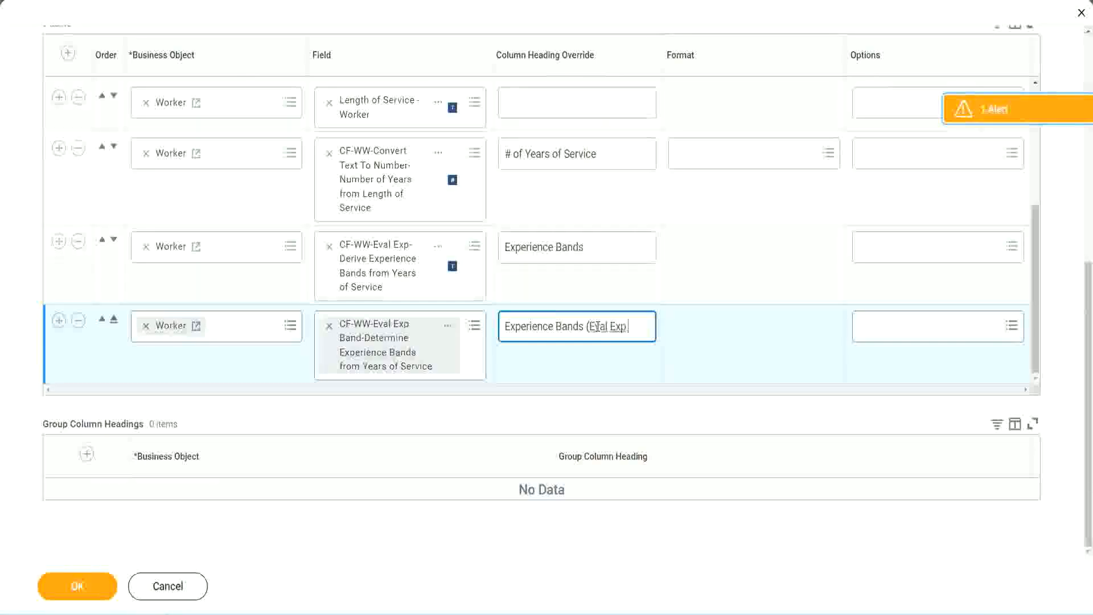
type(" Bands)")
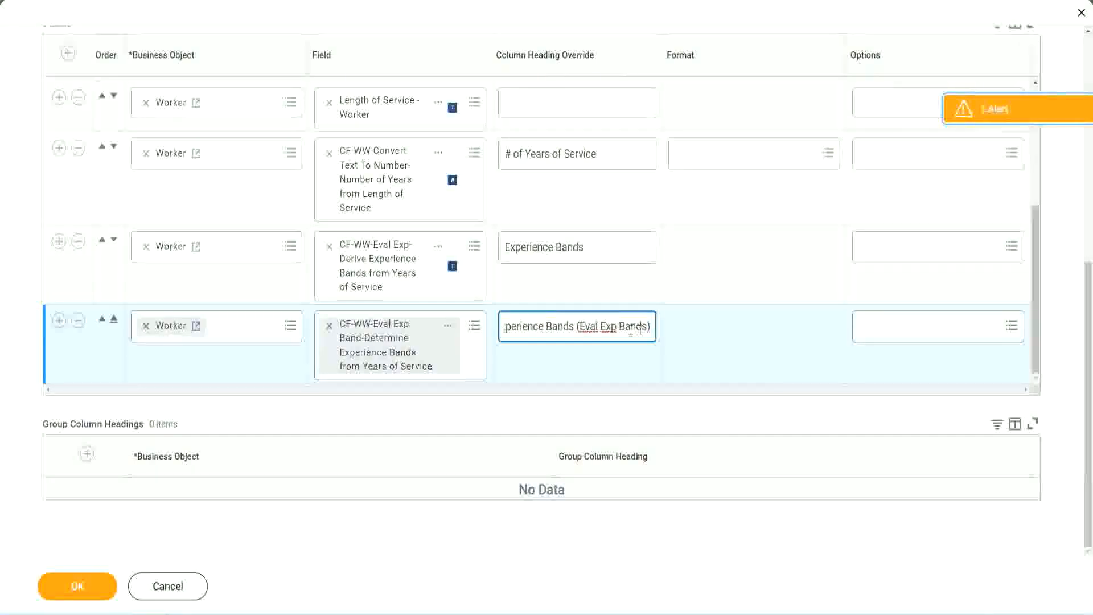
double_click(609, 326)
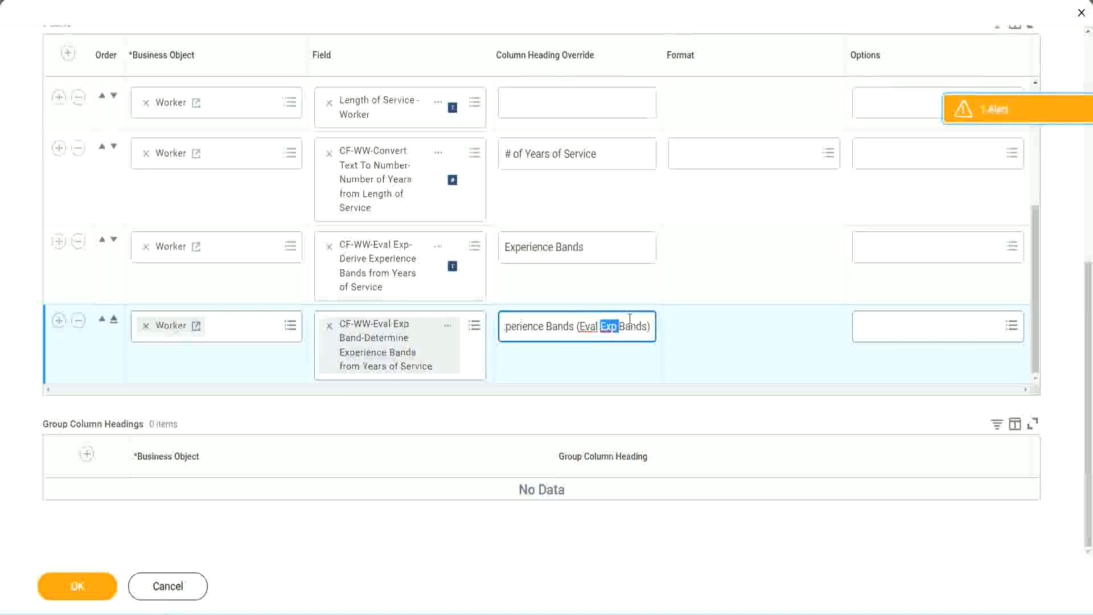
Step: Save the changes to the WW Employee Details report and run it
left_click(79, 587)
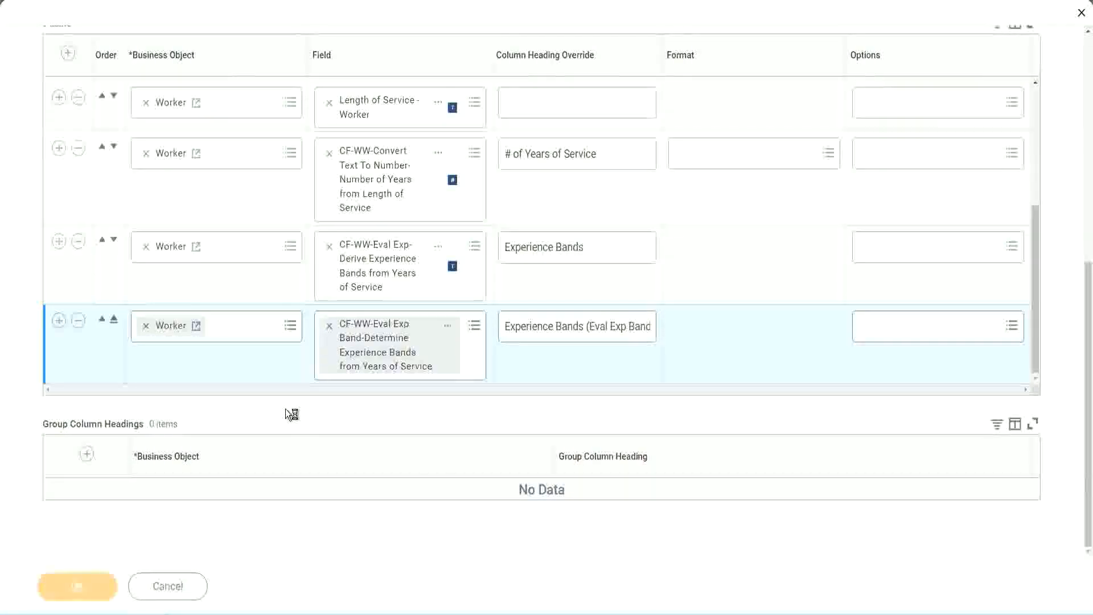
left_click(126, 579)
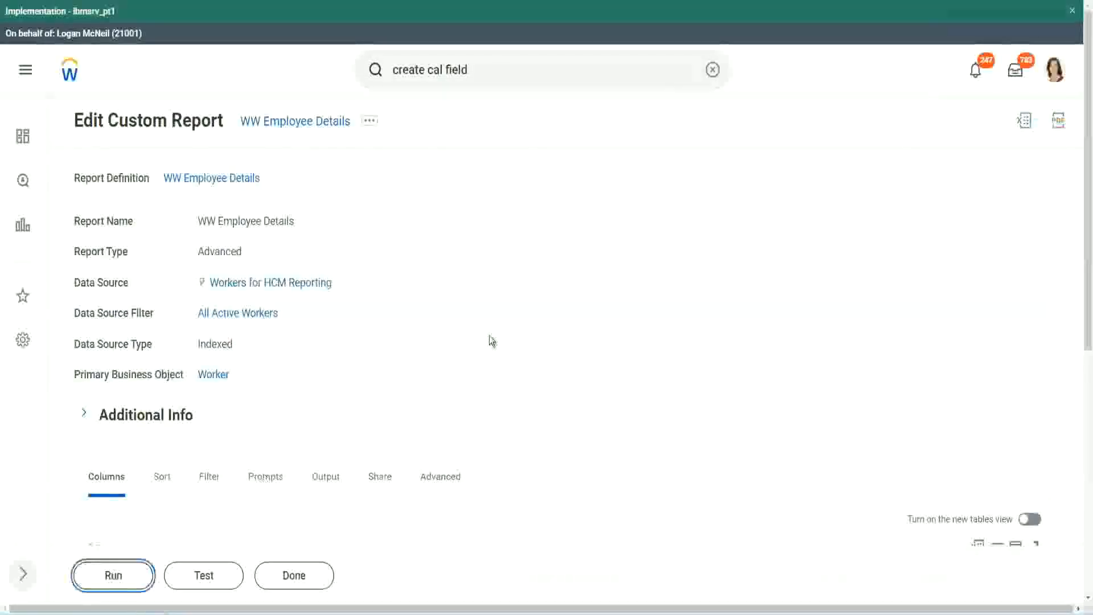